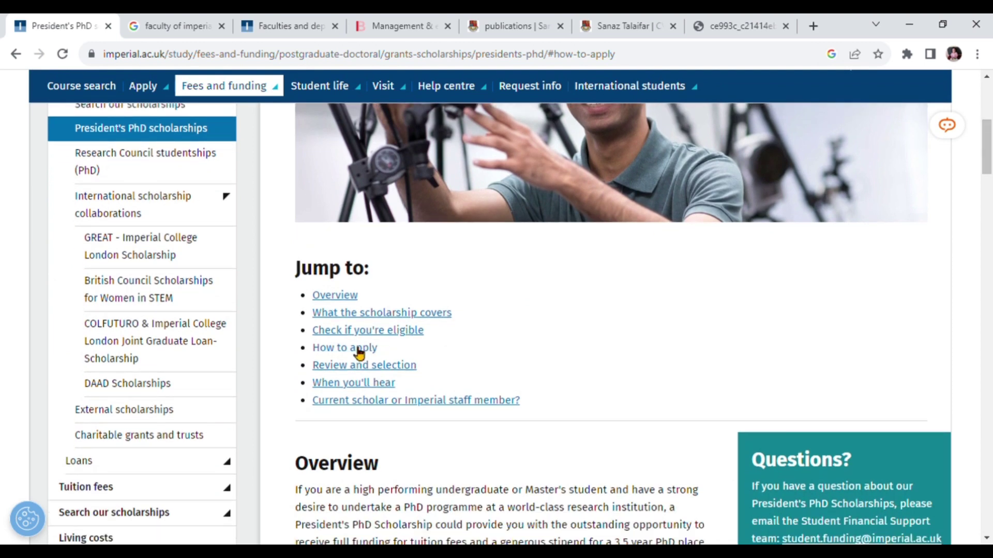
# Step: Review how to apply for the President's PhD scholarship and open Imperial College London's faculties and departments page from the Google results
pyautogui.click(360, 354)
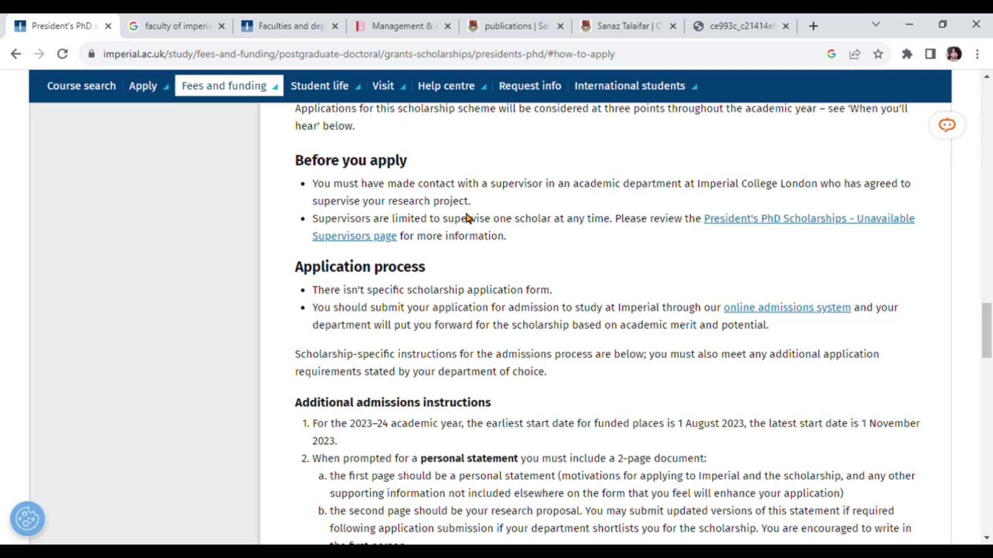
pyautogui.click(176, 25)
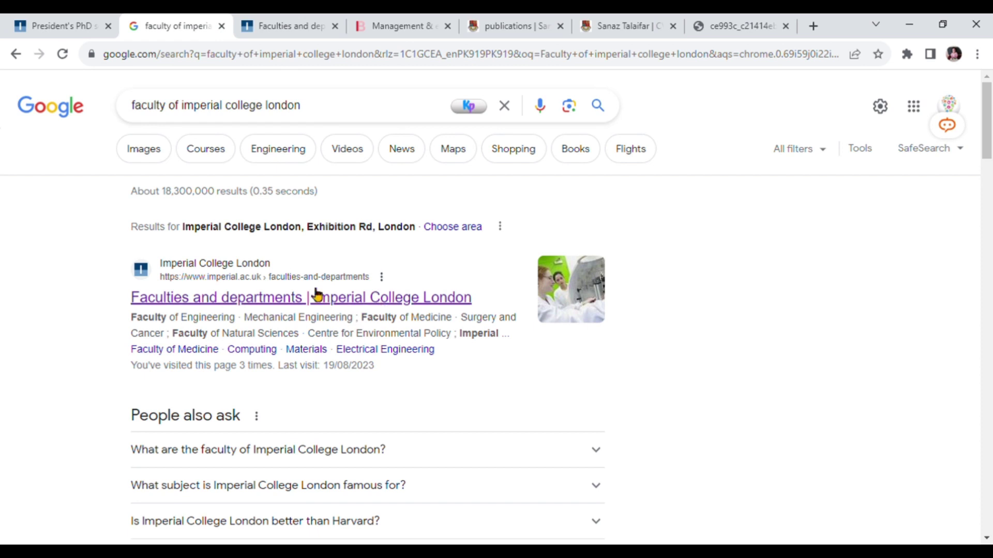
pyautogui.click(274, 305)
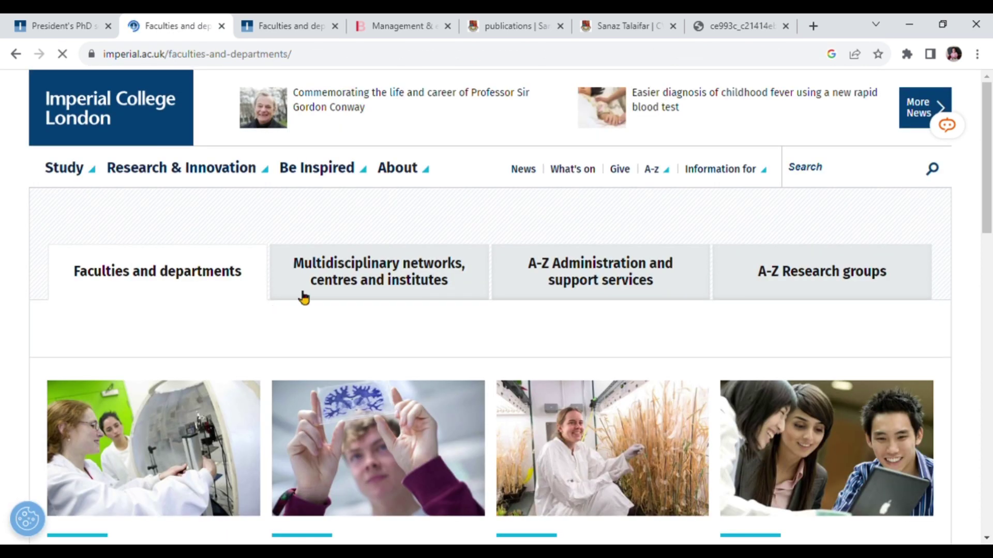
# Step: Go to the Imperial College Business School site and open its Management & Entrepreneurship area under Faculty & Research
pyautogui.moveTo(987, 154); pyautogui.dragTo(987, 224)
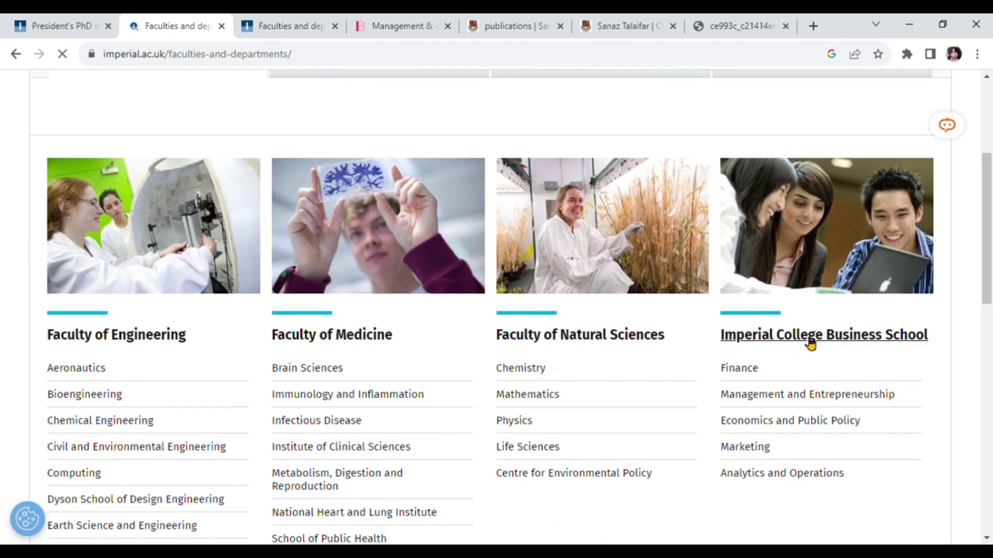
pyautogui.click(828, 342)
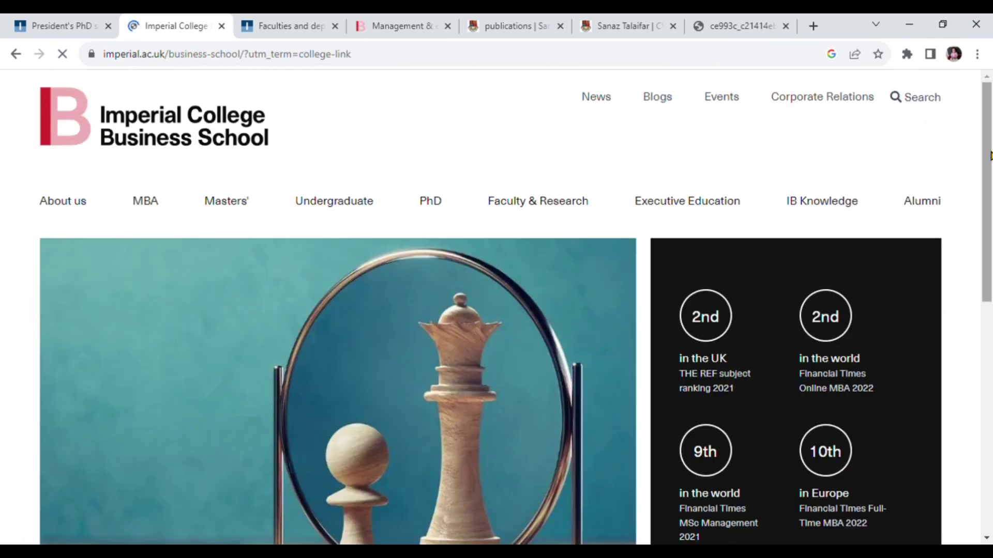
pyautogui.scroll(-4, 823, 339)
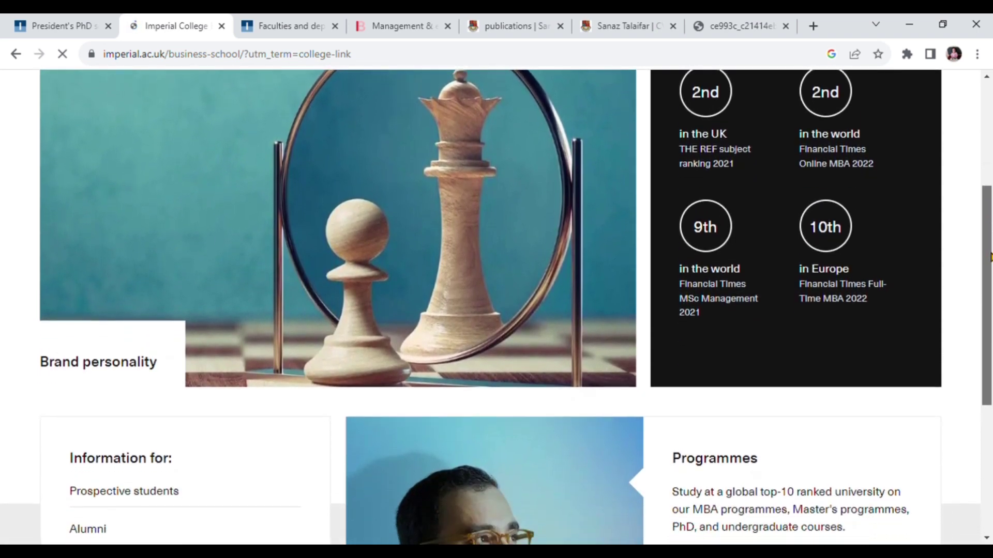
pyautogui.moveTo(989, 257); pyautogui.dragTo(988, 164)
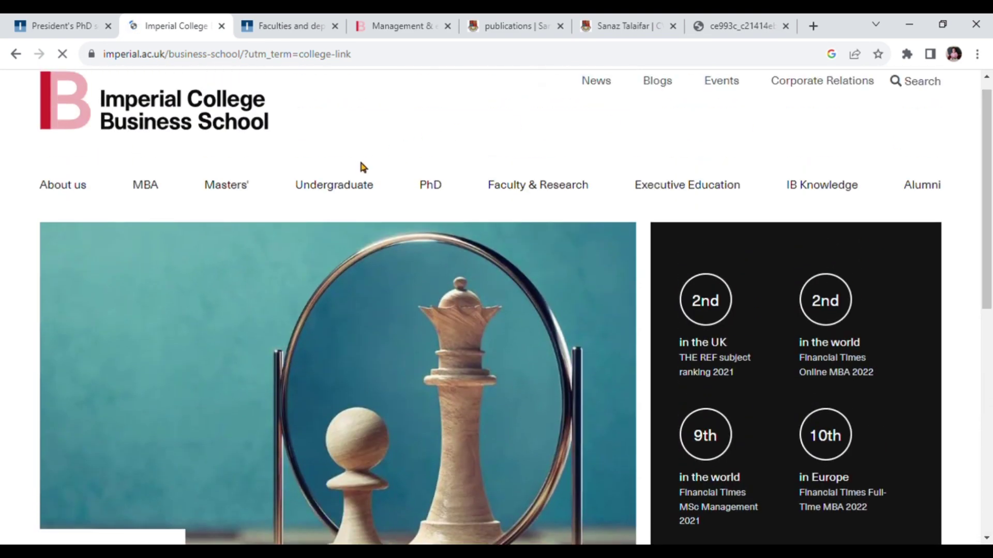
pyautogui.click(517, 186)
pyautogui.scroll(-5, 861, 165)
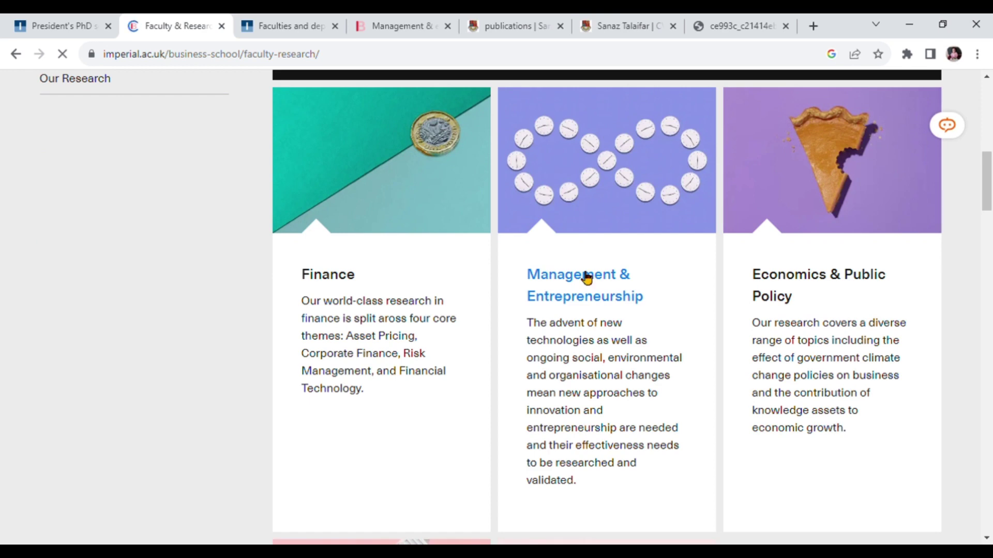
pyautogui.click(586, 278)
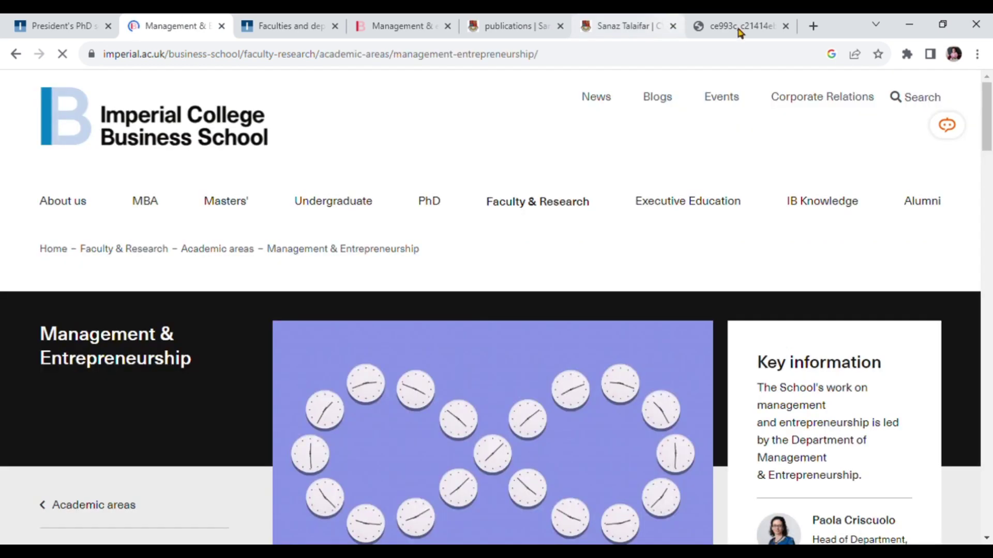
# Step: Open the department's people list and go to the website of the Assistant Professor in Organisational Behaviour listed among the faculty and researchers
pyautogui.scroll(-1, 988, 131)
pyautogui.scroll(-5, 987, 132)
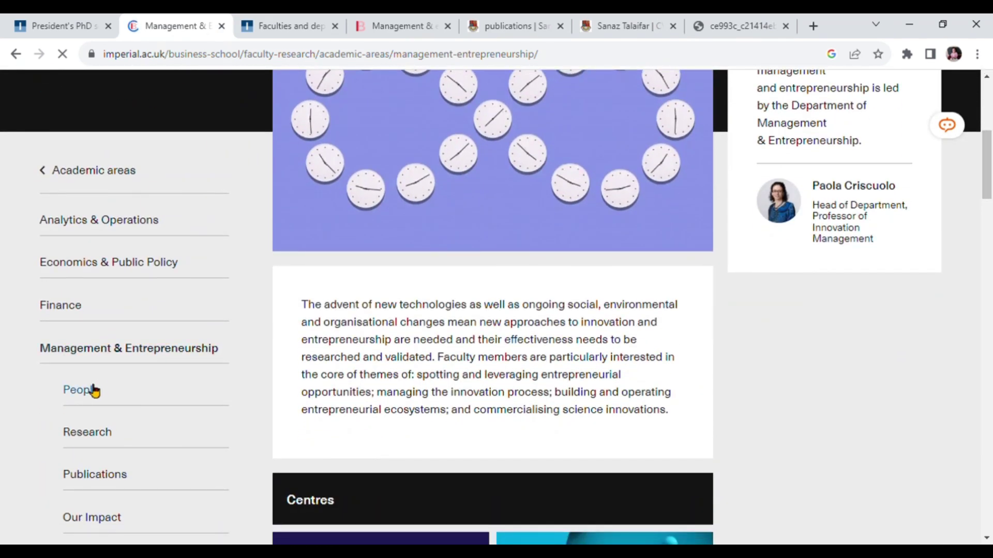
pyautogui.click(93, 395)
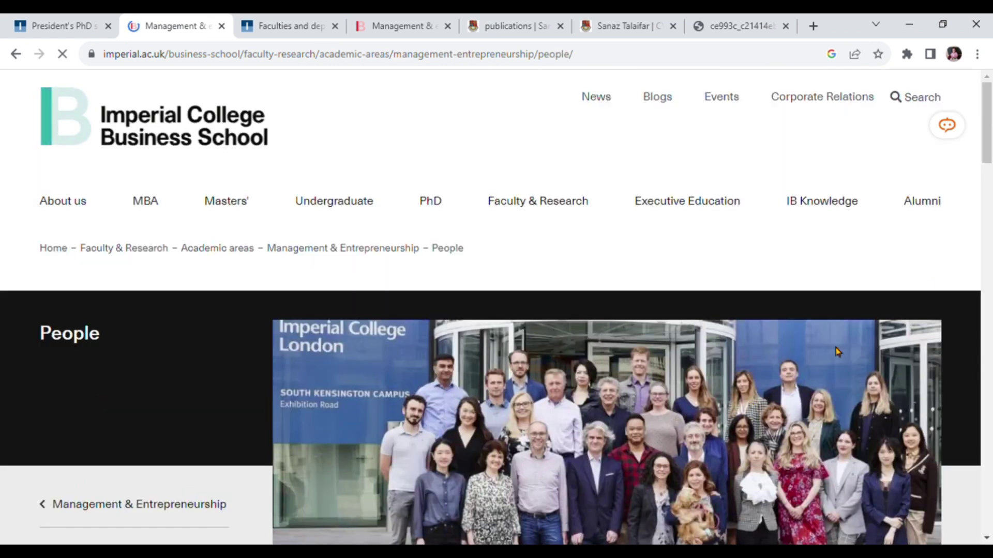
pyautogui.moveTo(988, 109); pyautogui.dragTo(988, 192)
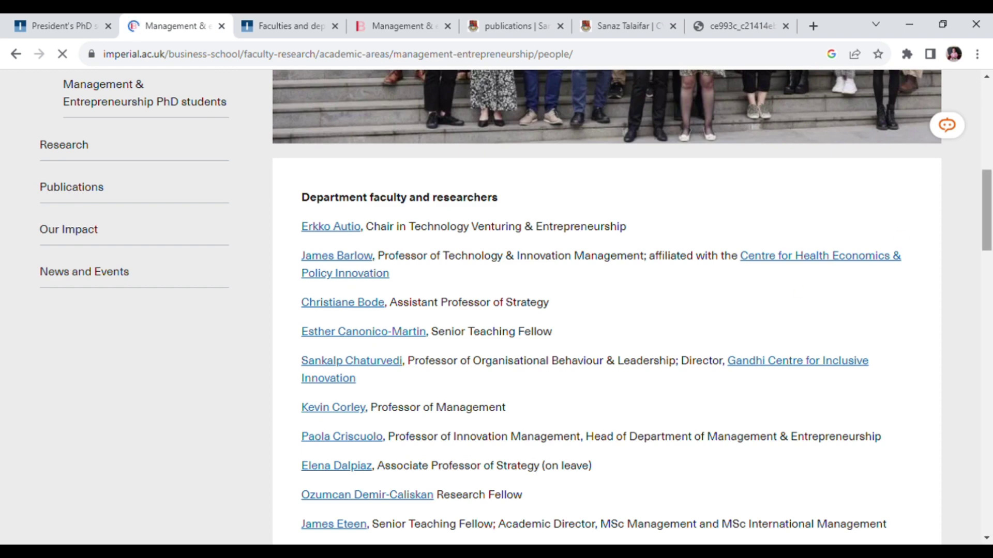
pyautogui.moveTo(987, 192); pyautogui.dragTo(987, 352)
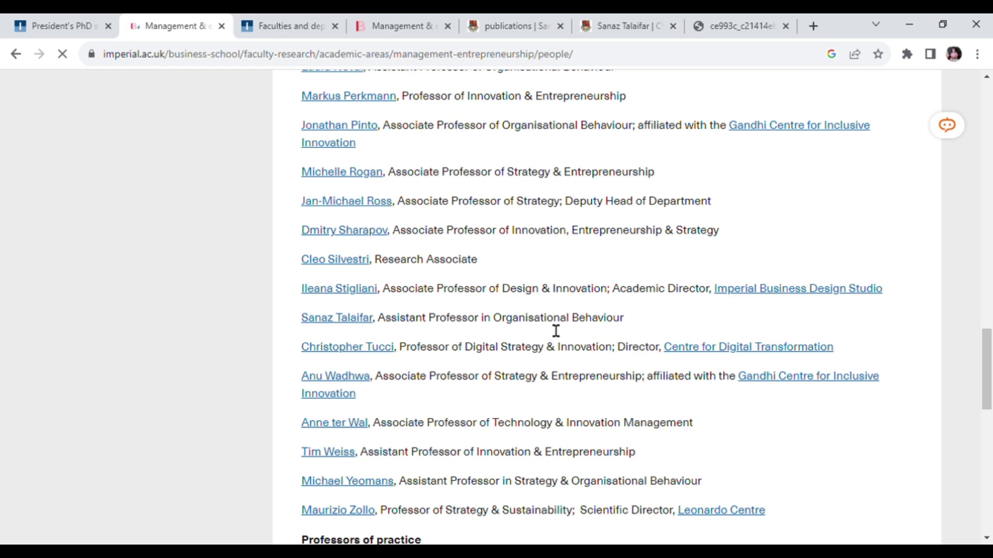
pyautogui.click(343, 319)
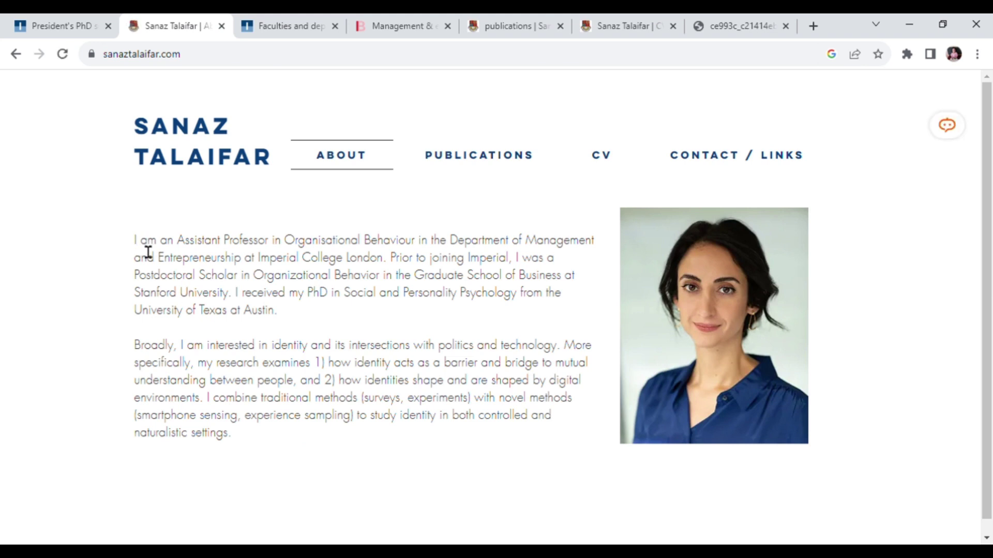
# Step: Highlight the professor's biography and research interests on the website, and open the CV as a PDF
pyautogui.moveTo(135, 239); pyautogui.dragTo(238, 436)
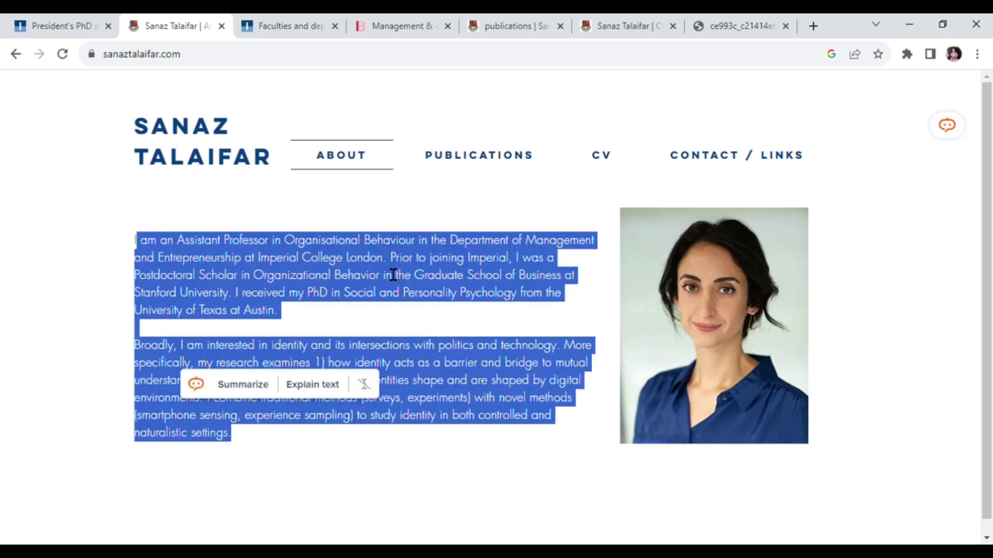
pyautogui.click(603, 156)
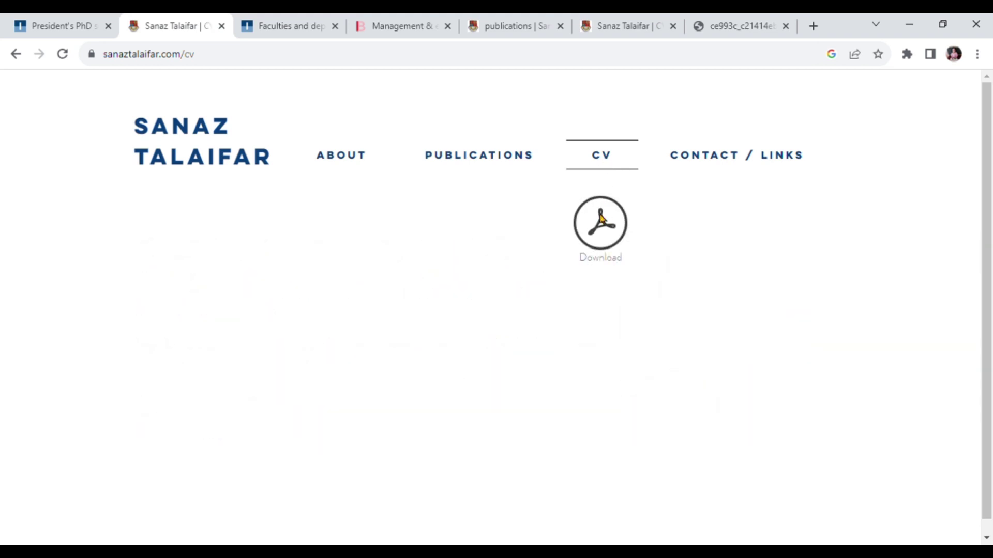
pyautogui.click(600, 219)
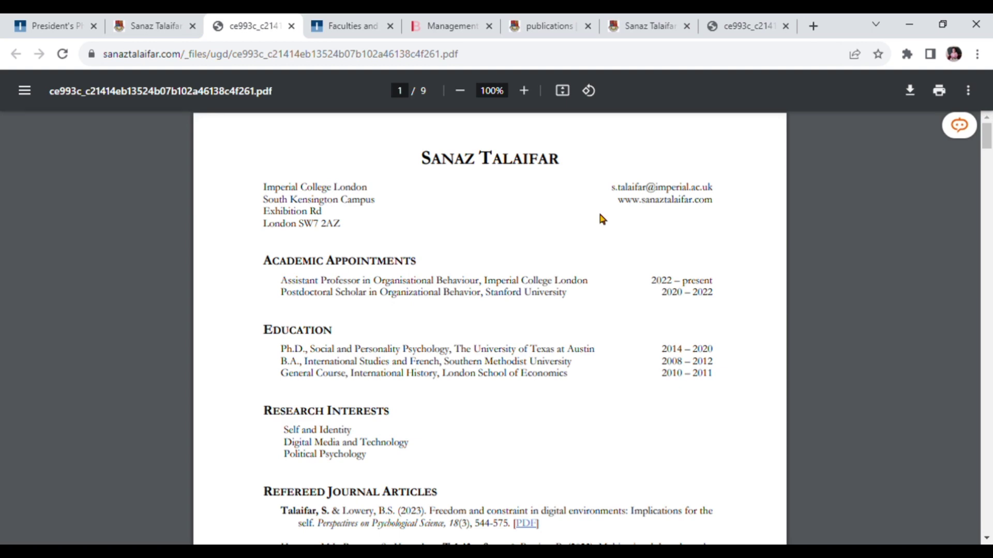
# Step: Examine the refereed journal articles listed on the first page of the professor's CV
pyautogui.moveTo(987, 138); pyautogui.dragTo(987, 161)
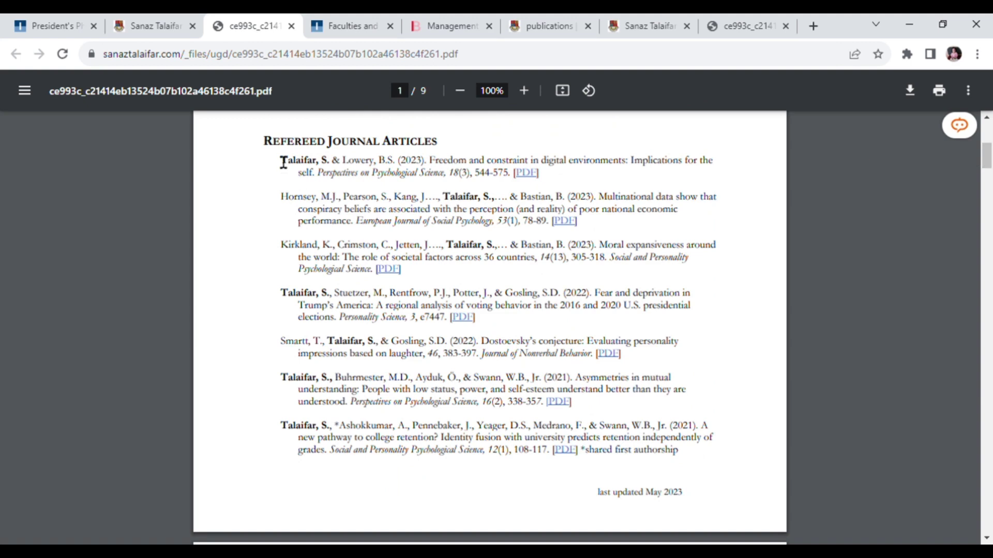
pyautogui.moveTo(277, 159); pyautogui.dragTo(696, 457)
pyautogui.click(710, 269)
# Step: Open researchrabbit.ai in a new tab and sign up to reach the ResearchRabbit workspace
pyautogui.click(814, 26)
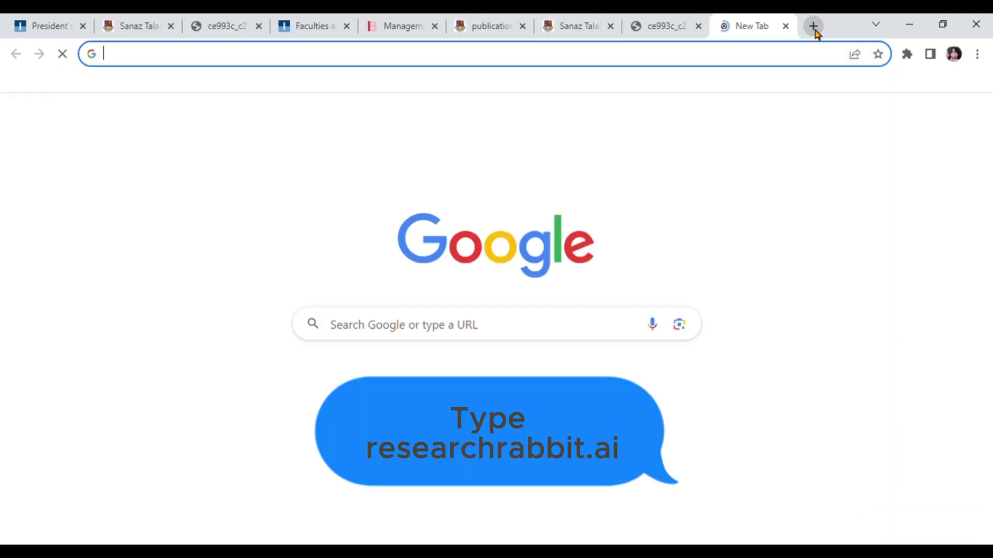
pyautogui.write('researchrabbit.ai')
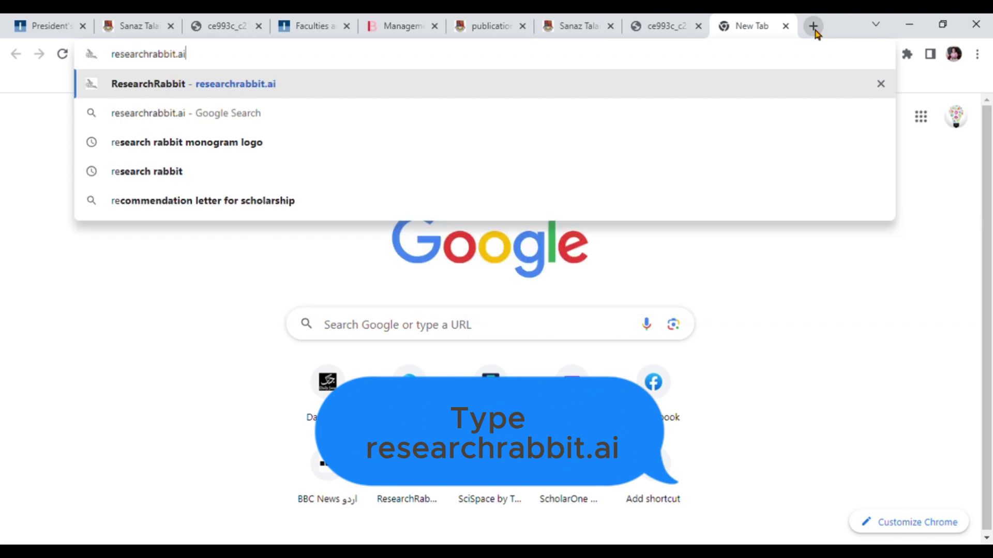
pyautogui.press('Return')
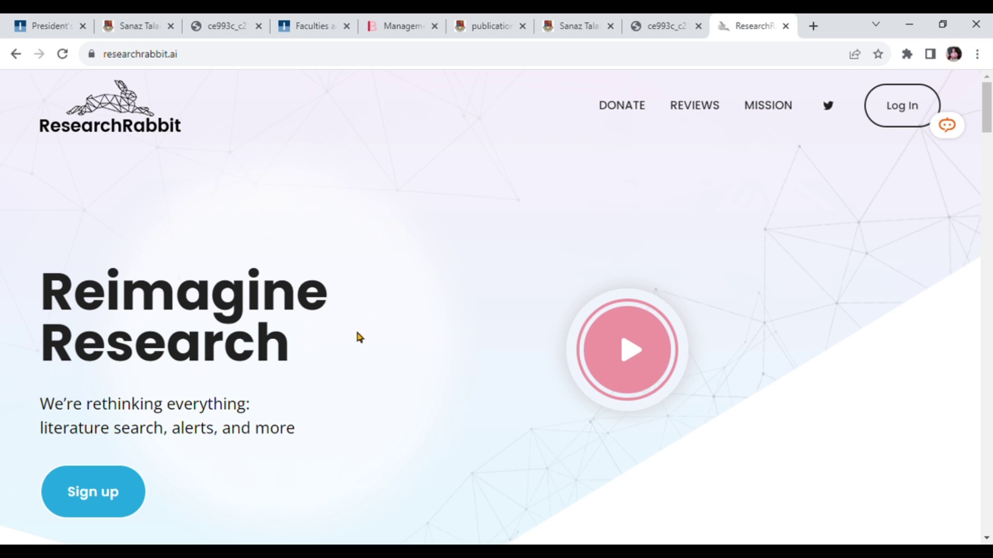
pyautogui.click(91, 492)
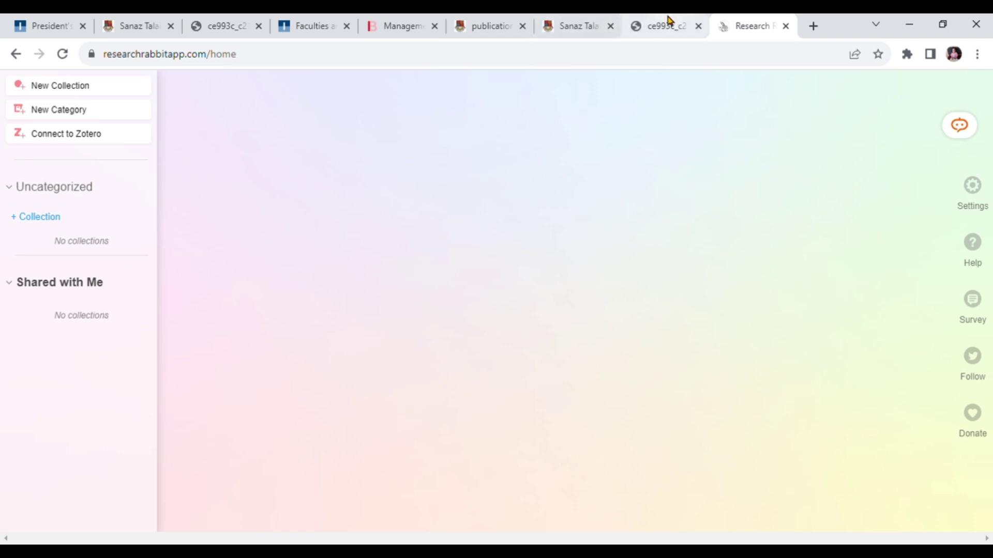
# Step: Copy the title "Freedom and constraint in digital environments: Implications for the self." from the CV and return to ResearchRabbit
pyautogui.click(232, 21)
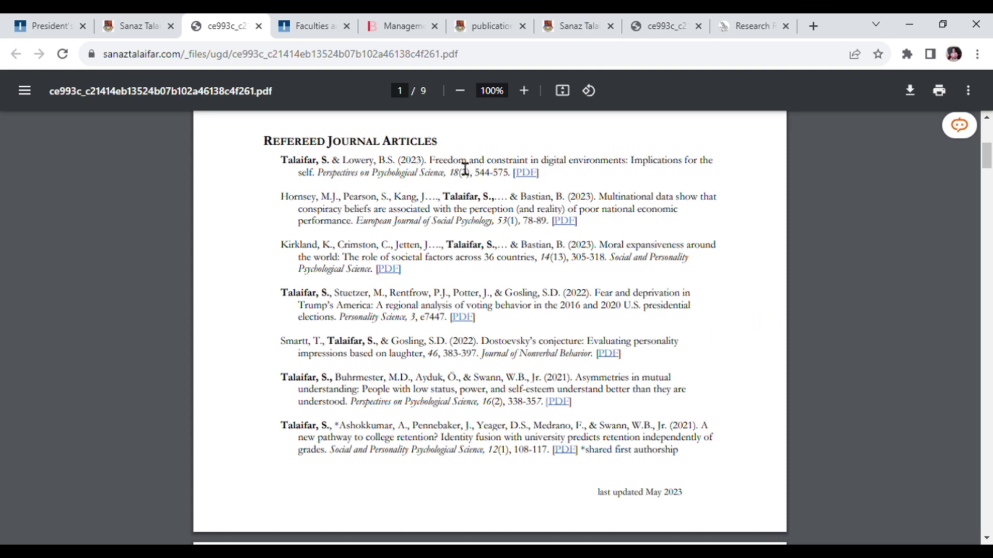
pyautogui.moveTo(430, 162); pyautogui.dragTo(661, 171)
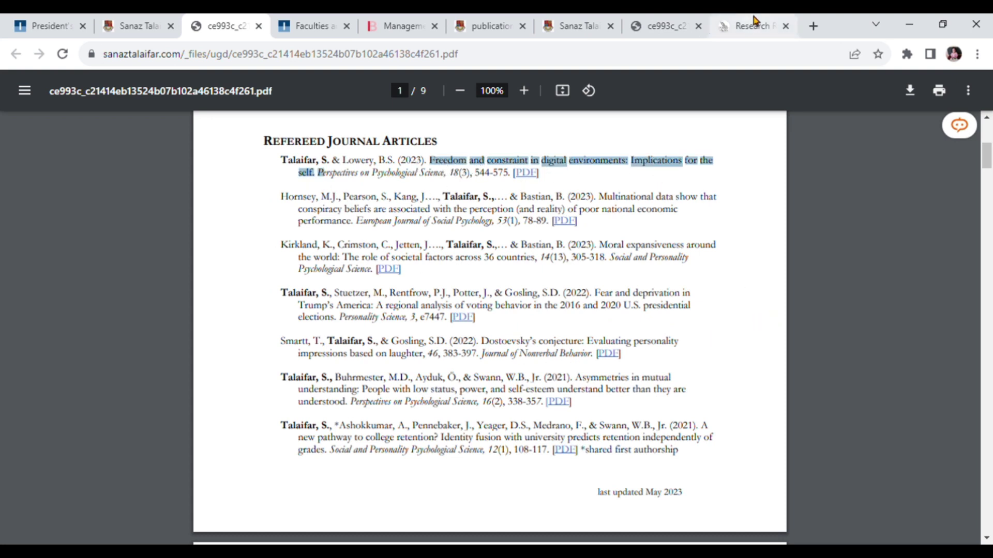
pyautogui.click(743, 23)
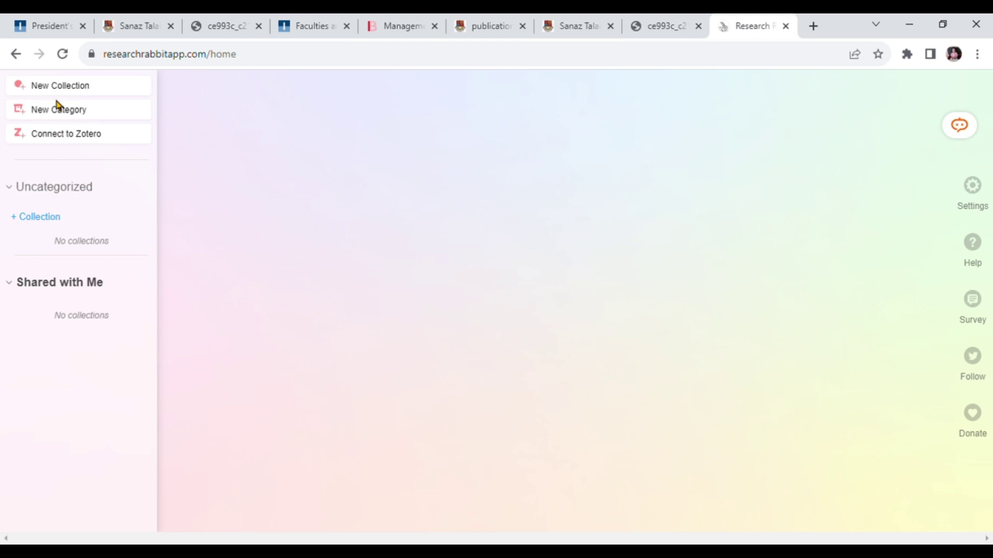
# Step: Create a new collection under Uncategorized and name it after the professor
pyautogui.click(58, 223)
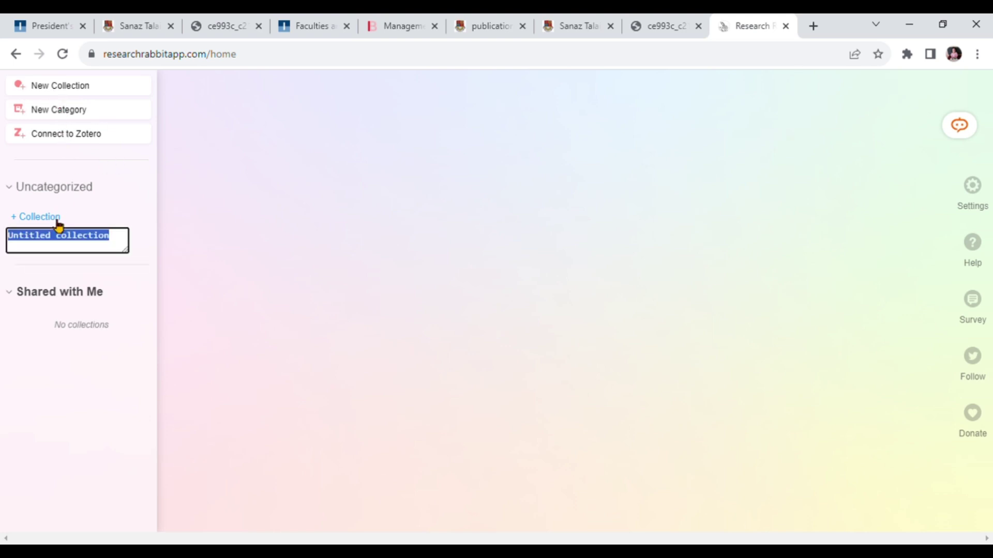
pyautogui.write('S')
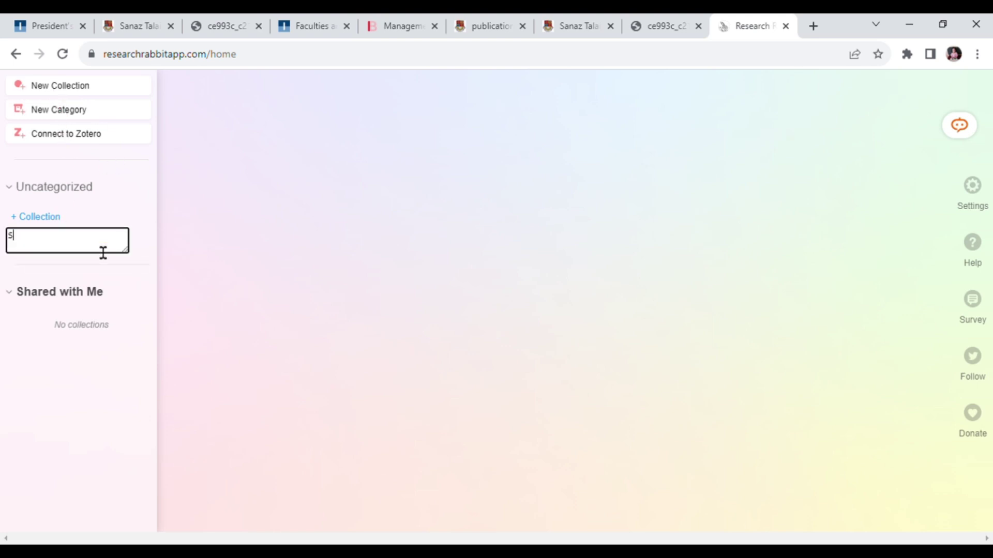
pyautogui.write('anaz T')
pyautogui.press('Return')
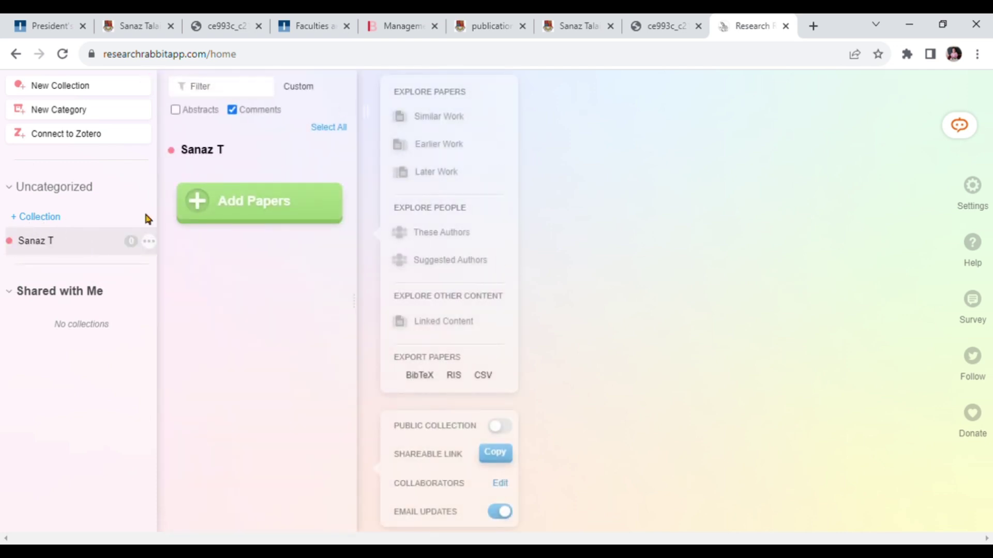
# Step: Search for "Freedom and constraint in digital environments: Implications for the self." and add the matching paper to the new collection
pyautogui.click(255, 200)
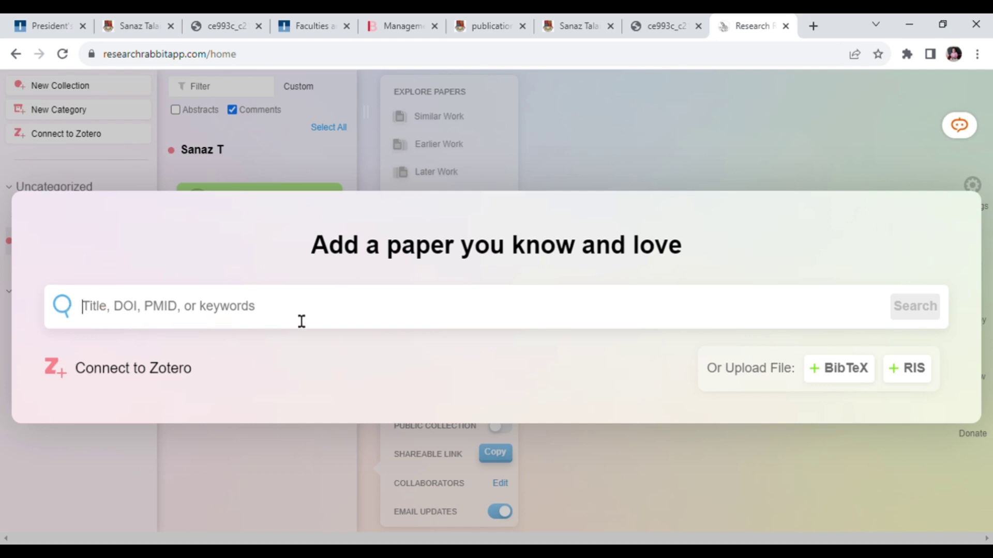
pyautogui.write('Freedom and constraint in digital environments: Implications for the self. P')
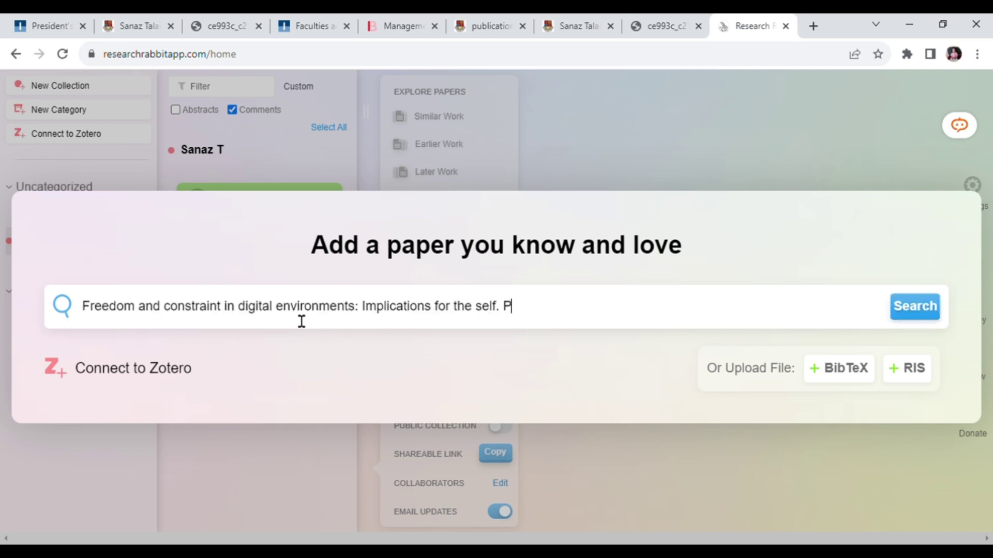
pyautogui.press('BackSpace')
pyautogui.click(932, 306)
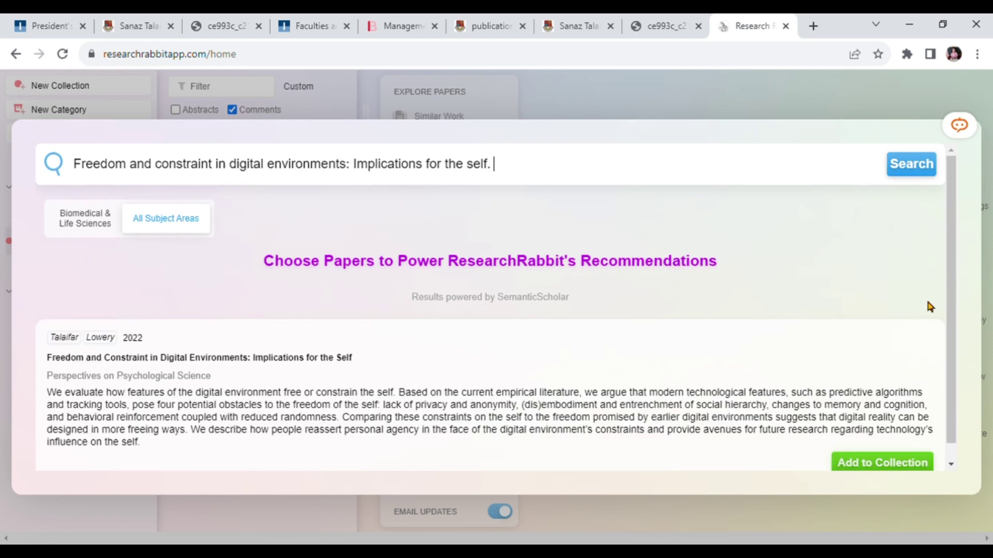
pyautogui.scroll(-1, 954, 350)
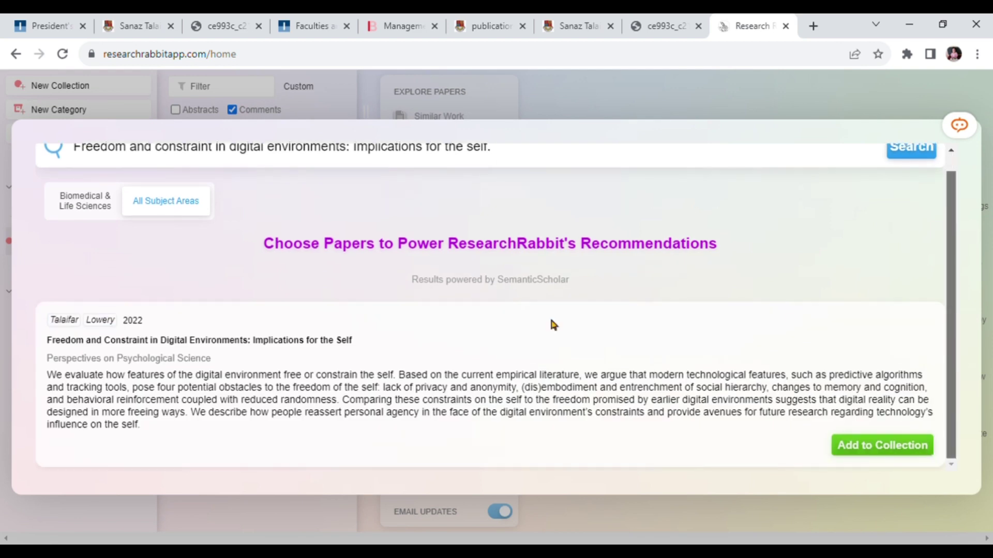
pyautogui.click(891, 446)
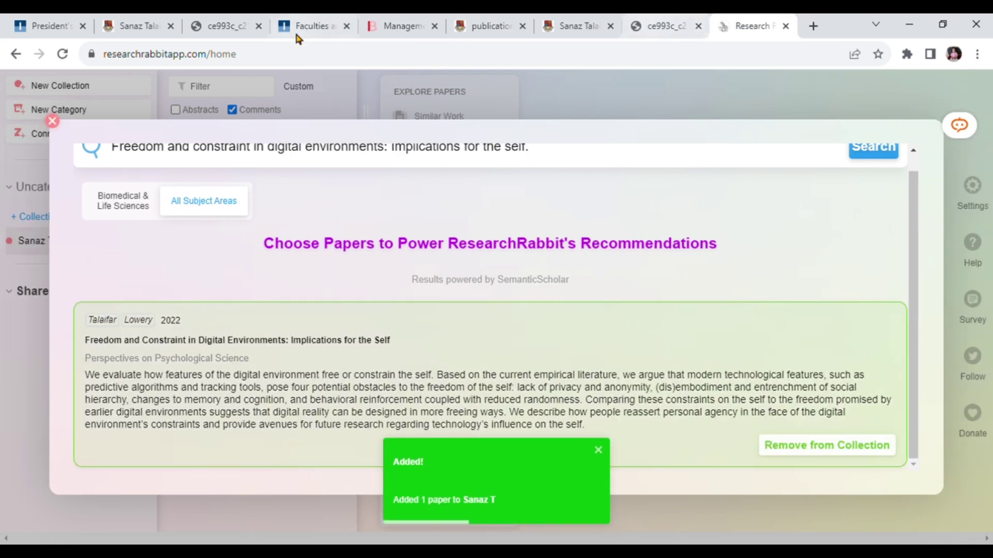
# Step: Copy the CV article title "Multinational data show that conspiracy beliefs are associated with the perception (and reality) of poor national economic performance"
pyautogui.click(218, 25)
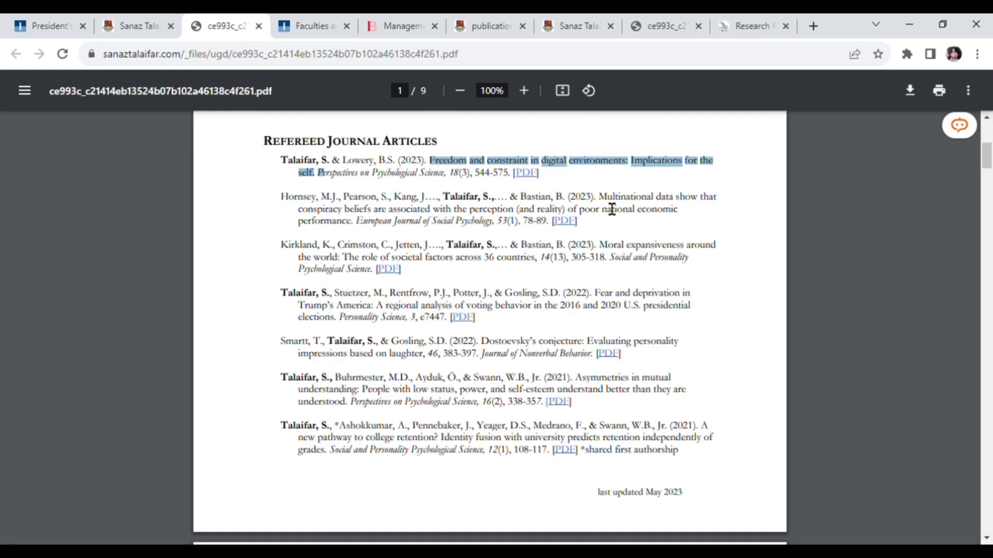
pyautogui.moveTo(600, 197); pyautogui.dragTo(352, 221)
pyautogui.hotkey('ctrl', 'c')
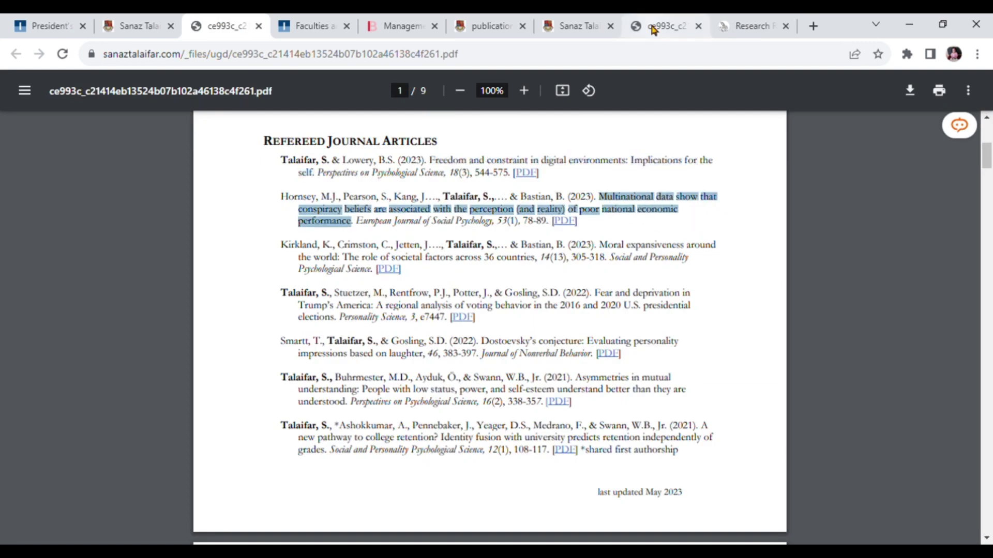
# Step: In ResearchRabbit, find "Multinational data show that conspiracy beliefs are associated with the perception (and reality) of poor national economic performance" and add it to the collection
pyautogui.click(750, 25)
pyautogui.click(250, 290)
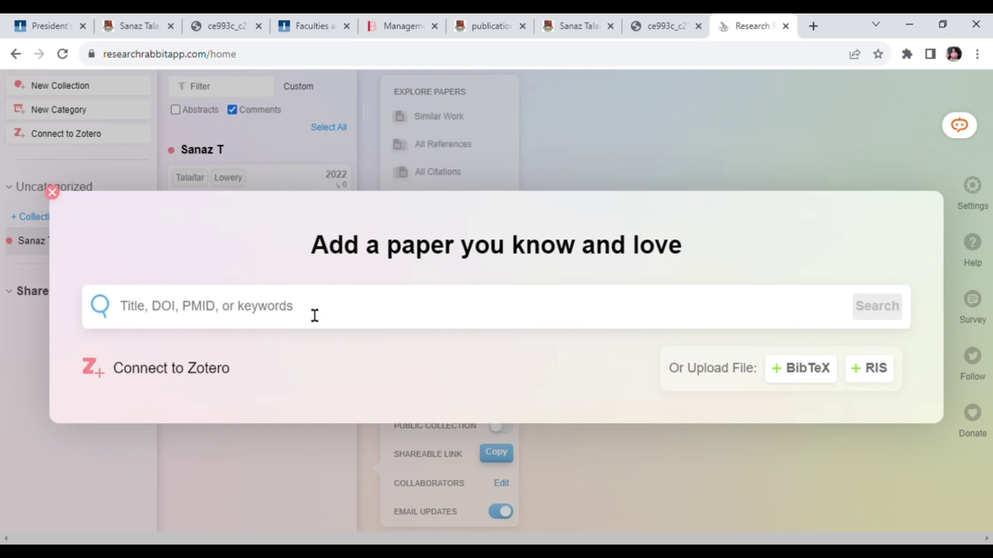
pyautogui.hotkey('ctrl', 'v')
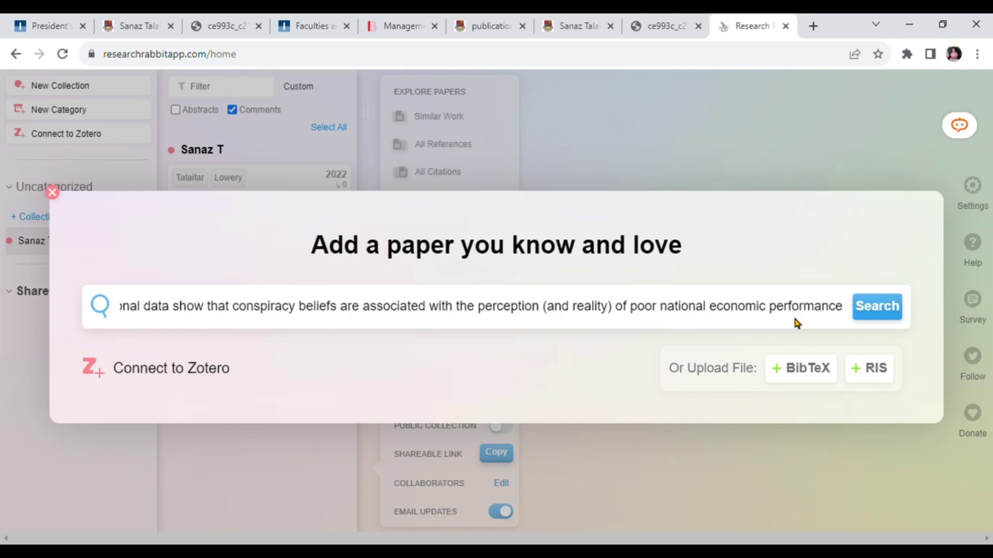
pyautogui.click(874, 308)
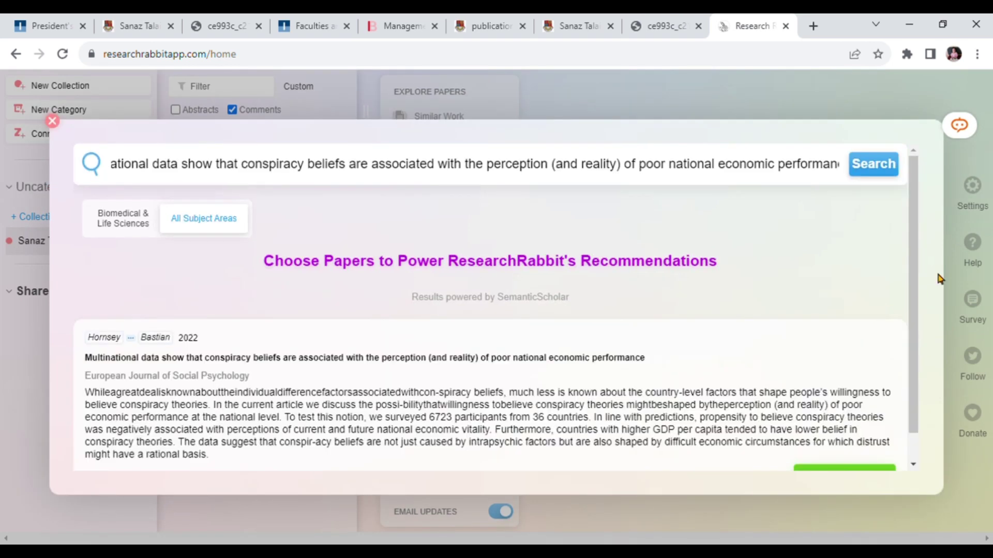
pyautogui.moveTo(913, 255); pyautogui.dragTo(914, 315)
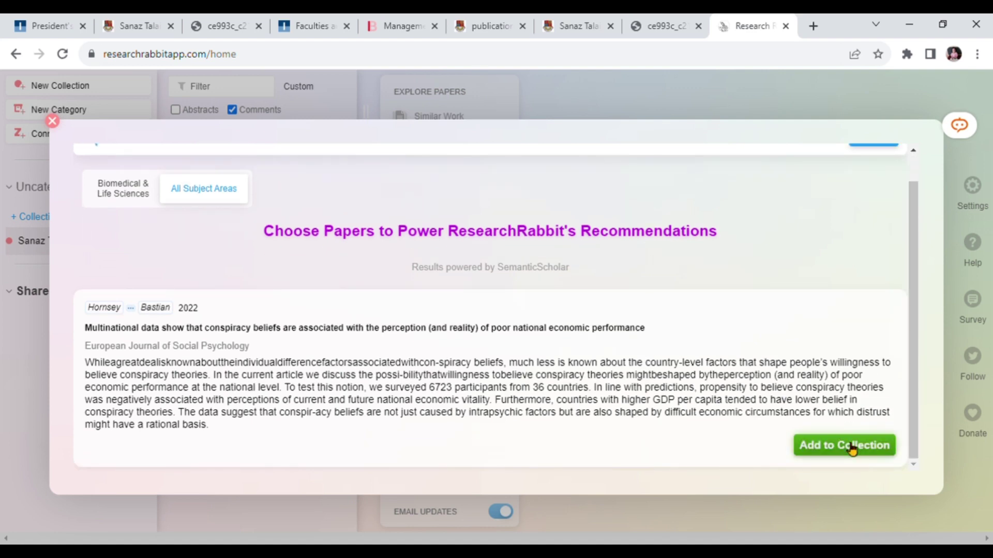
pyautogui.click(852, 450)
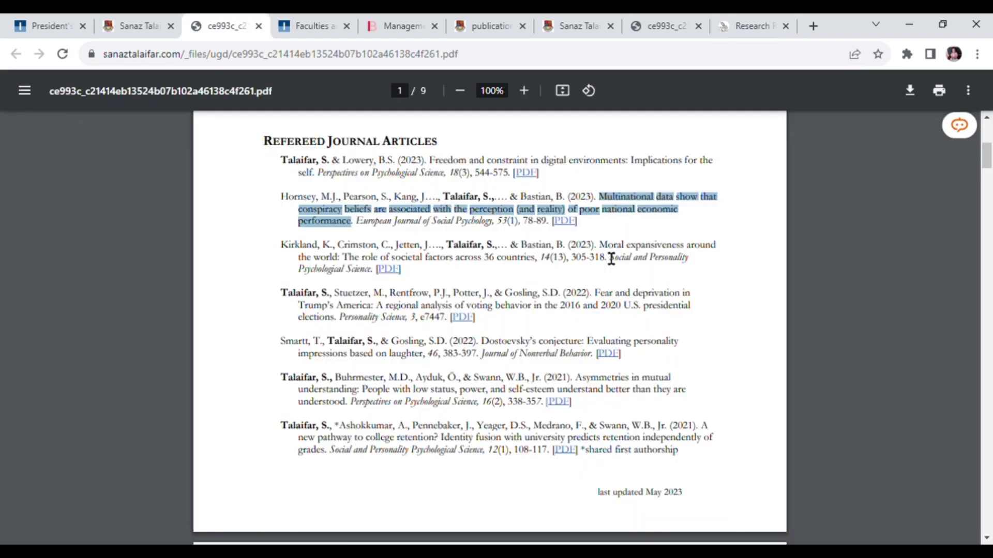
# Step: Copy the CV title "Moral expansiveness around the world: The role of societal factors across 36 countries," and add the matching paper to the collection
pyautogui.moveTo(599, 244); pyautogui.dragTo(547, 272)
pyautogui.hotkey('ctrl', 'c')
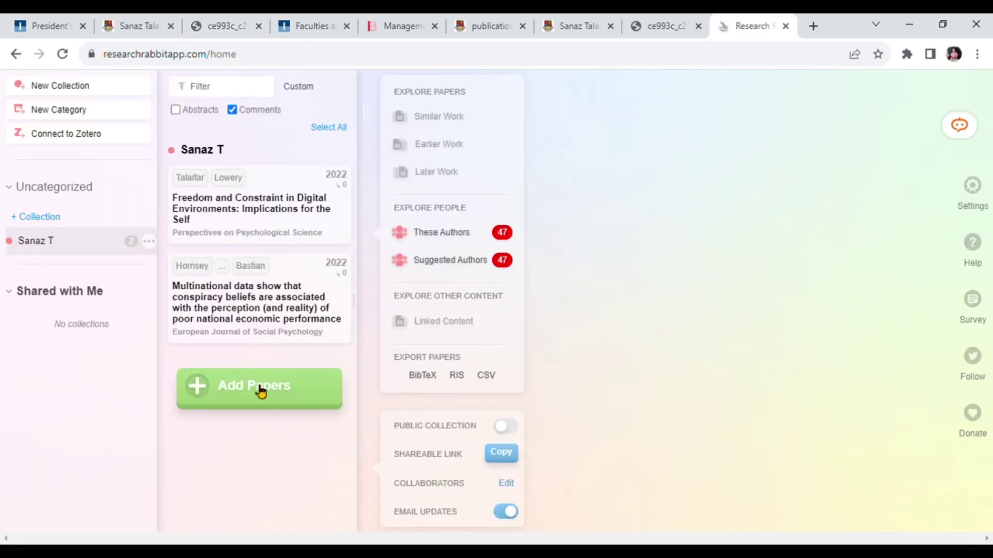
pyautogui.click(261, 391)
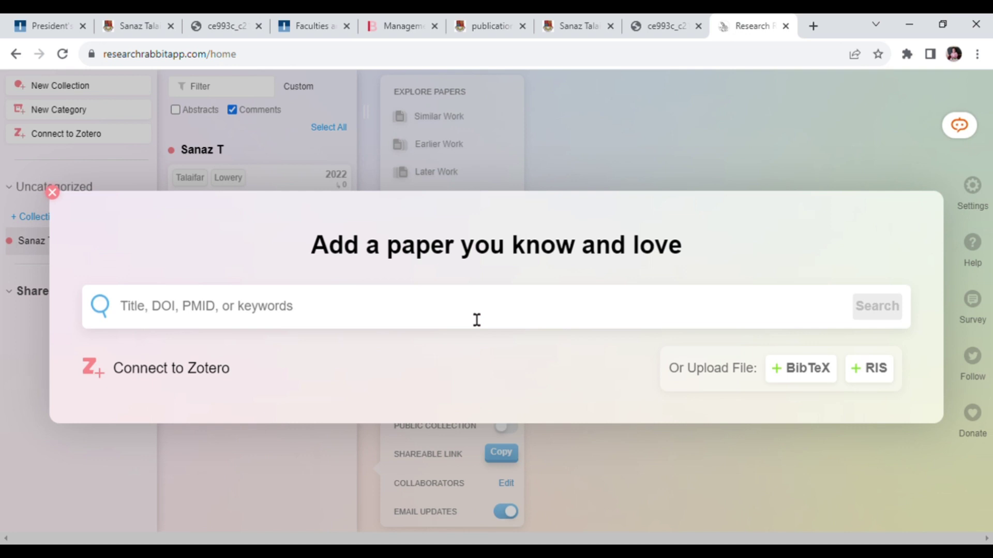
pyautogui.hotkey('ctrl', 'v')
pyautogui.click(879, 310)
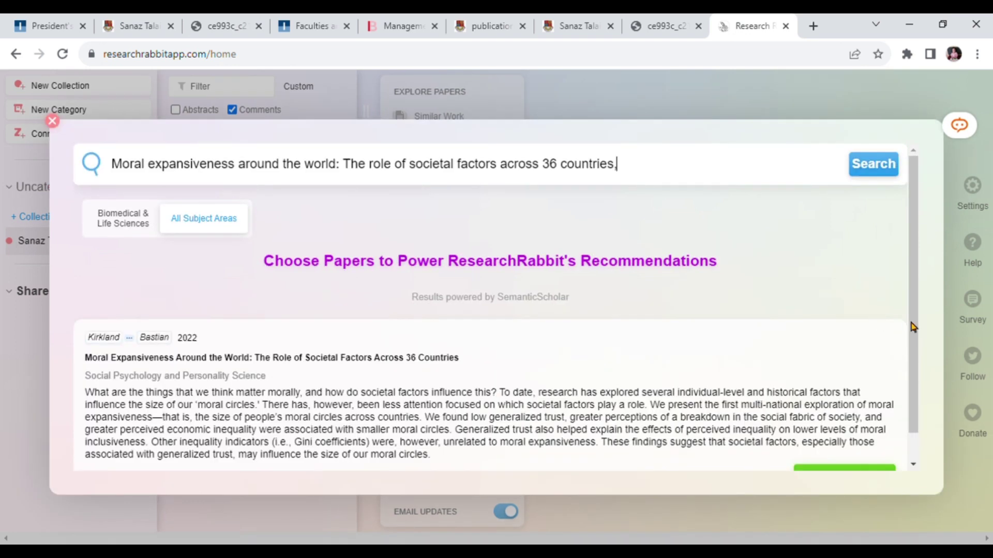
pyautogui.scroll(-1, 909, 358)
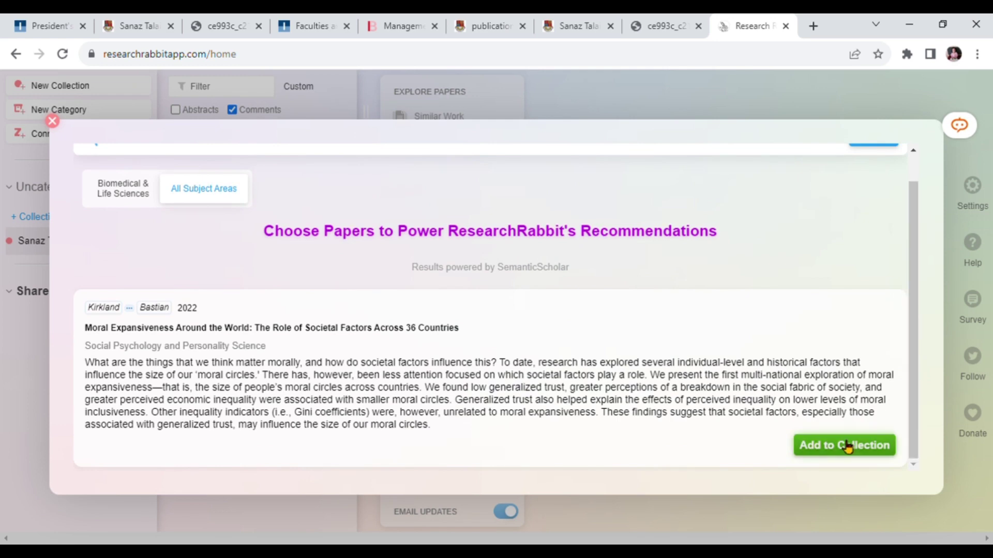
pyautogui.click(847, 445)
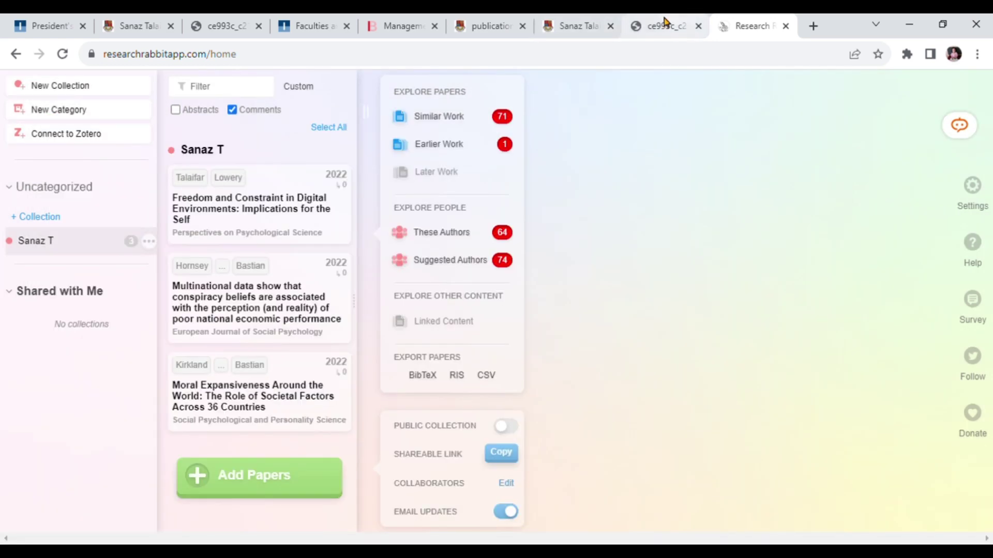
# Step: Copy the CV title "Fear and deprivation in Trump's America: A regional analysis of voting behavior in the 2016 and 2020 U.S. presidential elections." and return to ResearchRabbit
pyautogui.click(665, 22)
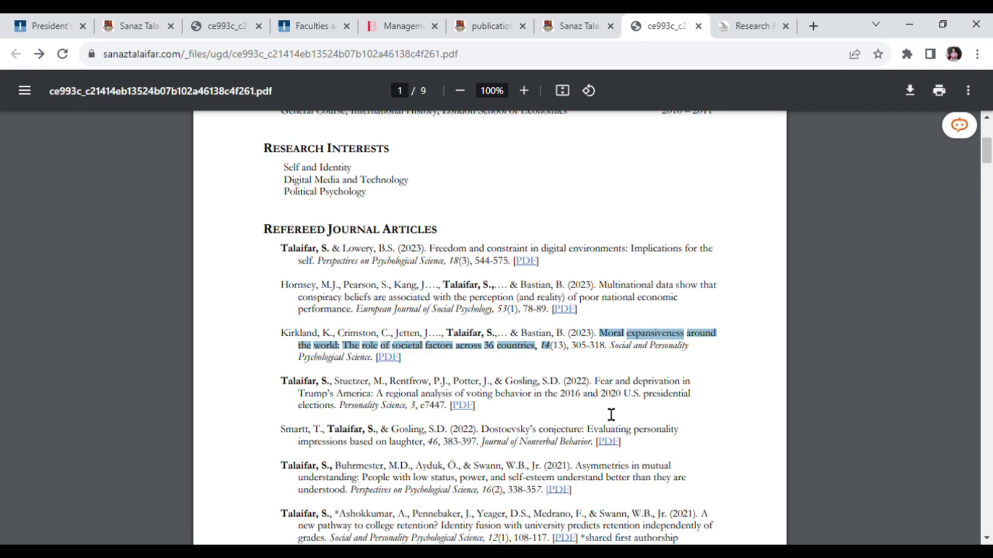
pyautogui.moveTo(594, 382); pyautogui.dragTo(337, 406)
pyautogui.click(753, 25)
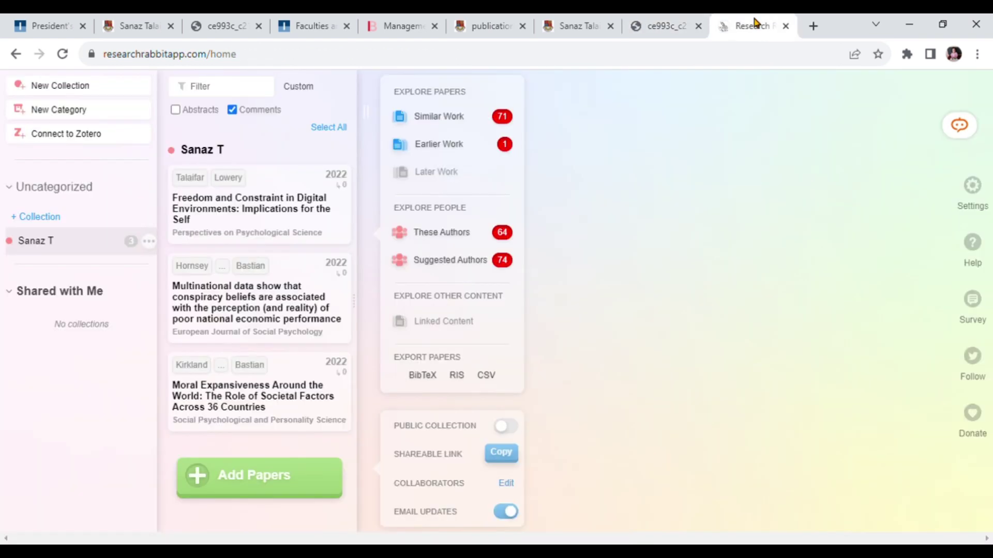
# Step: Search for "Fear and deprivation in Trump's America: A regional analysis of voting behavior in the 2016 and 2020 U.S. presidential elections." and add it to the collection
pyautogui.click(266, 470)
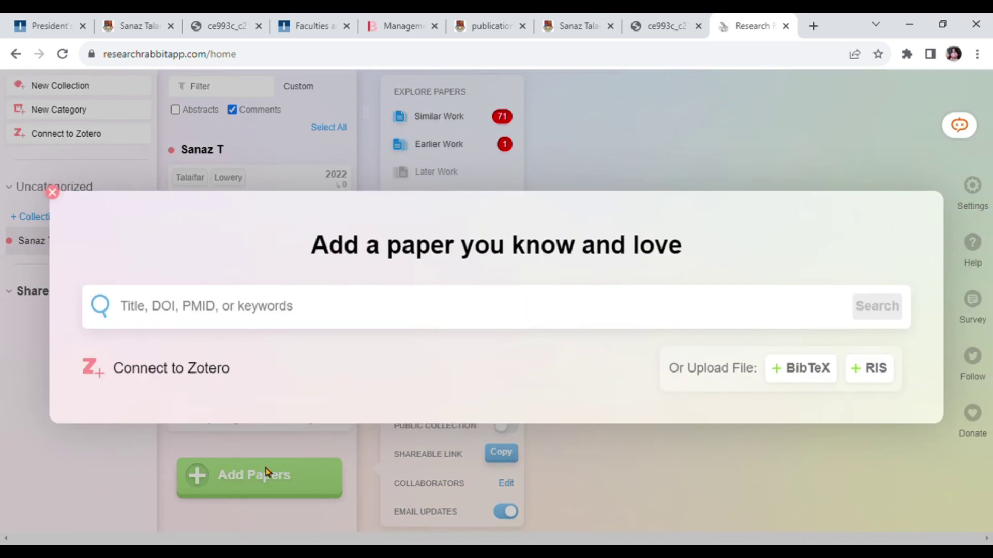
pyautogui.hotkey('ctrl', 'v')
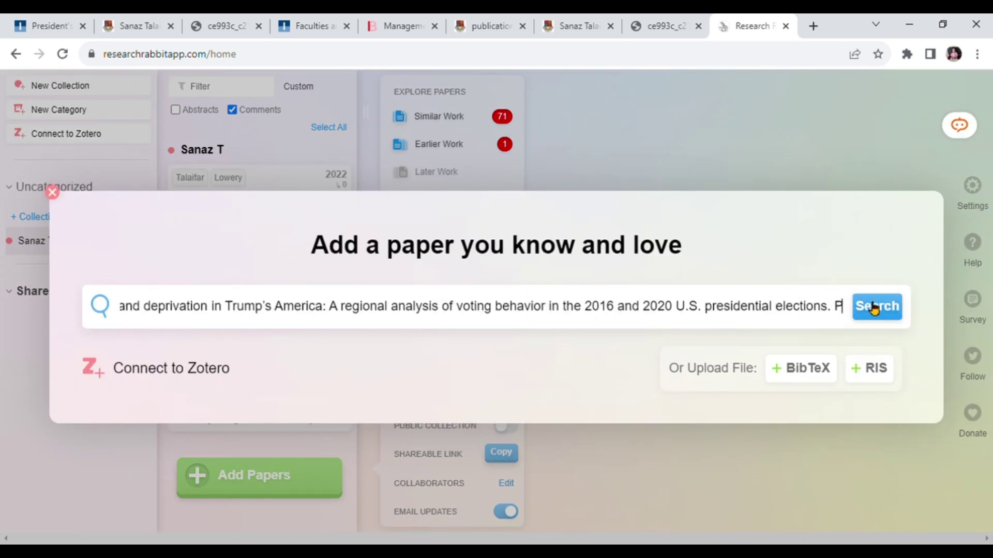
pyautogui.press('BackSpace')
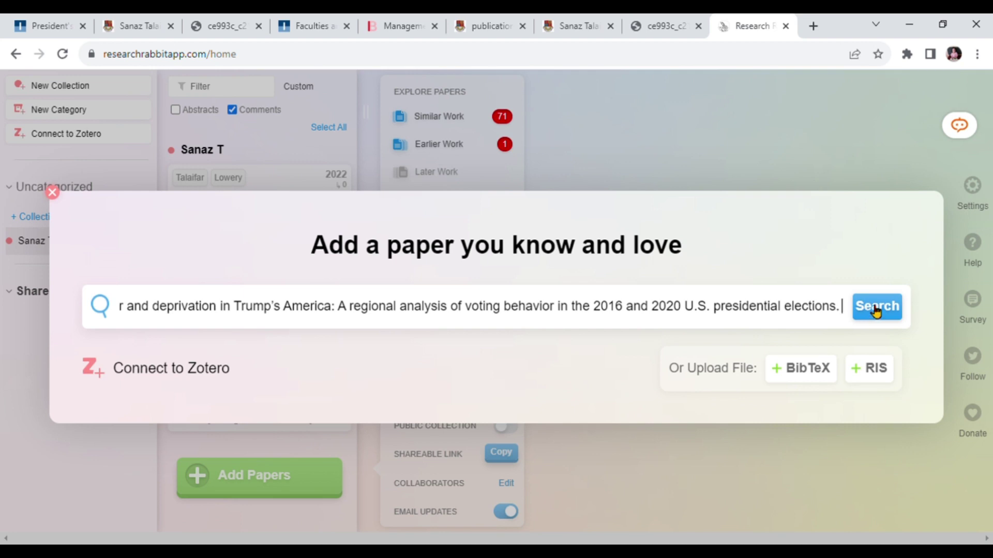
pyautogui.click(870, 314)
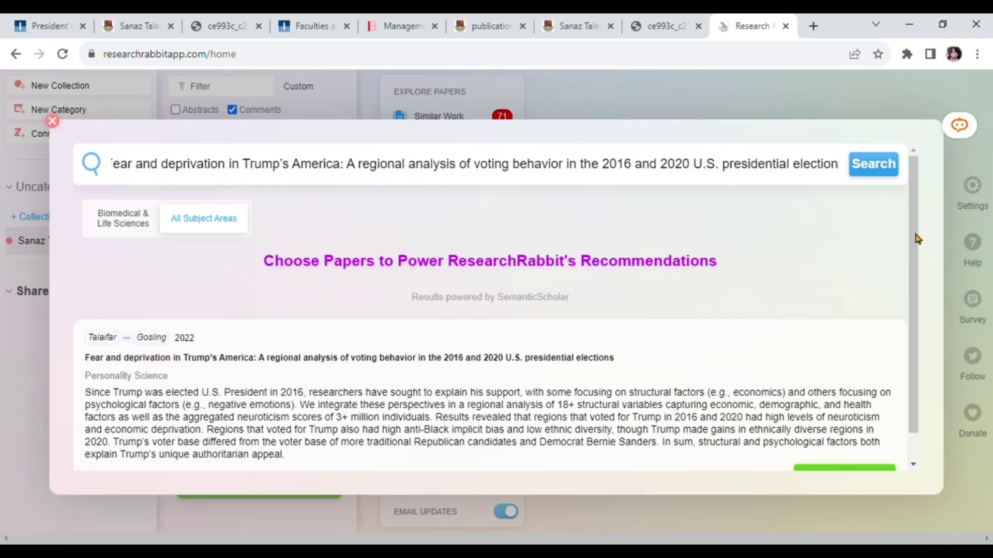
pyautogui.moveTo(916, 239); pyautogui.dragTo(911, 313)
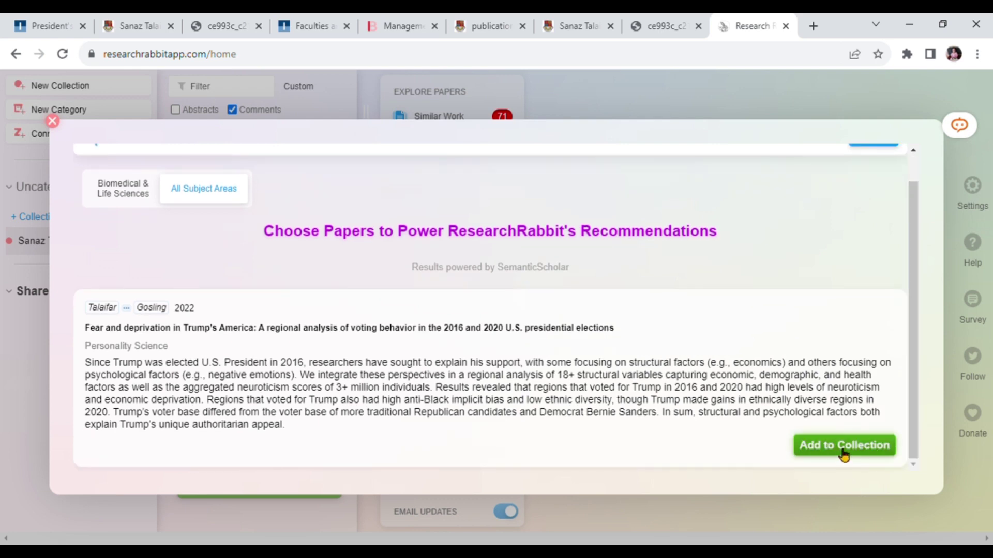
pyautogui.click(843, 445)
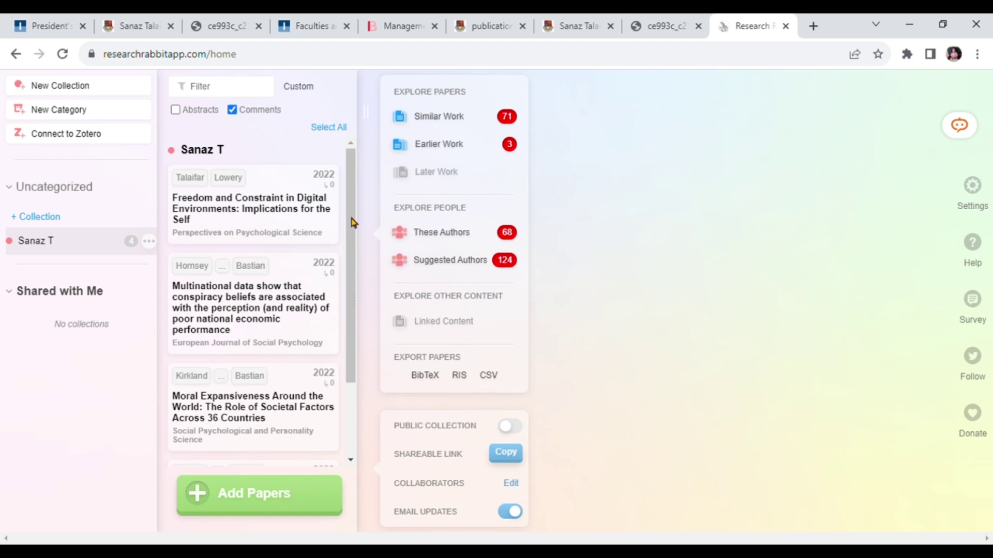
# Step: Show all references of the collection's "Moral Expansiveness Around the World" paper and examine them with the connections graph in Timeline view
pyautogui.moveTo(348, 245); pyautogui.dragTo(350, 178)
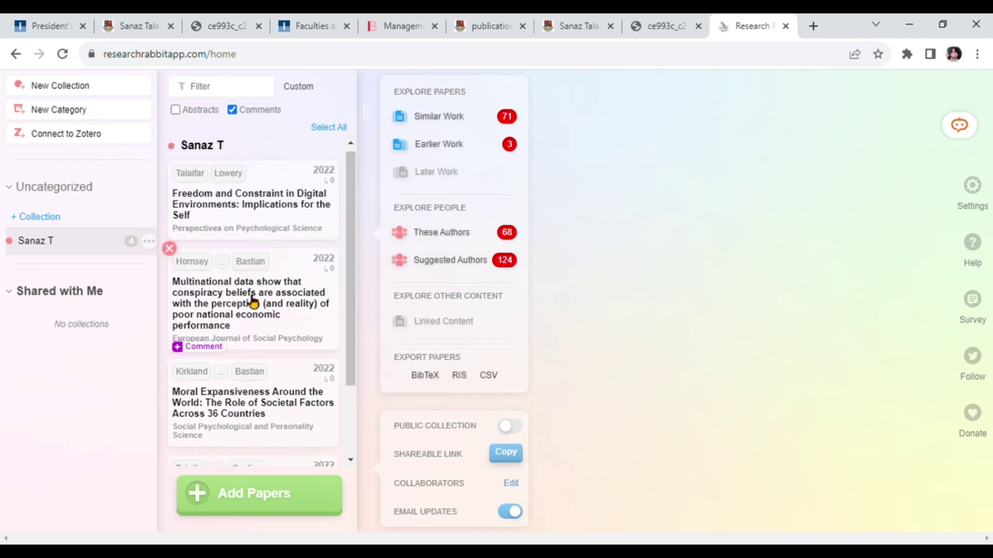
pyautogui.click(256, 406)
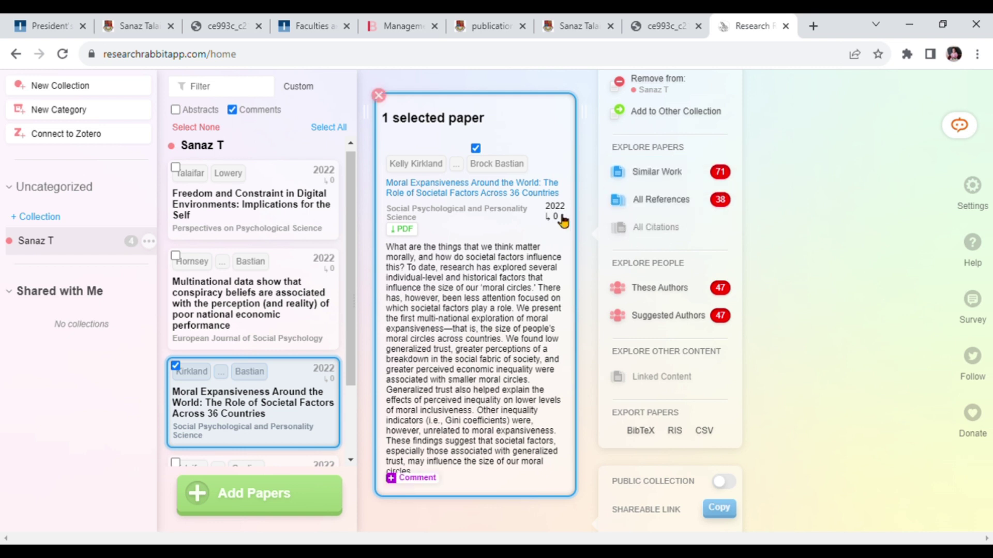
pyautogui.click(675, 205)
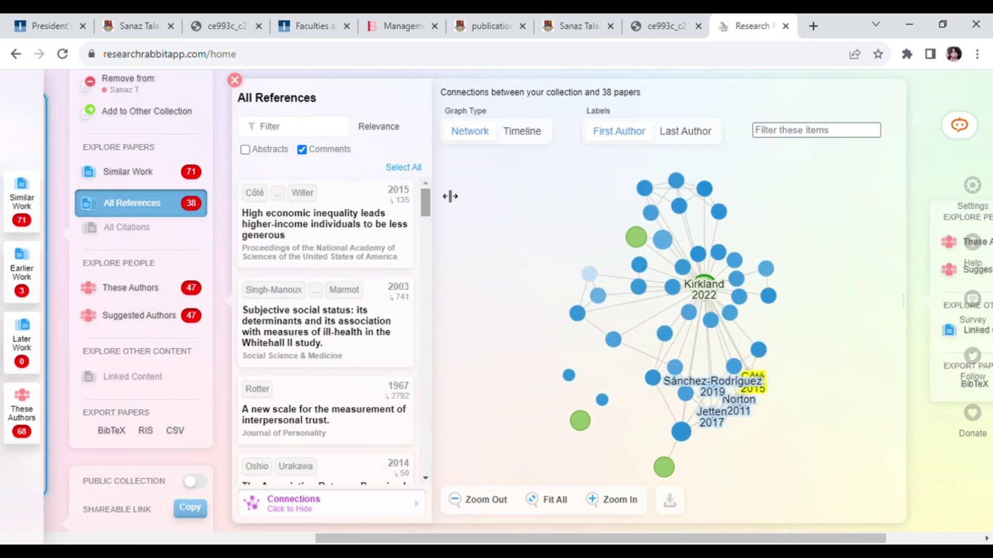
pyautogui.moveTo(427, 201)
pyautogui.mouseDown()
pyautogui.moveTo(427, 278)
pyautogui.moveTo(426, 202)
pyautogui.mouseUp()
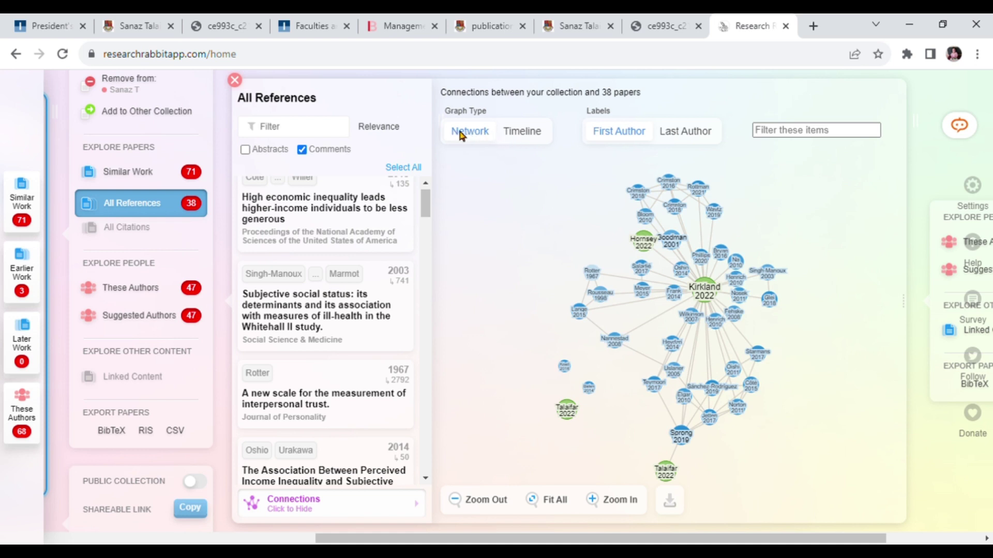
pyautogui.click(523, 134)
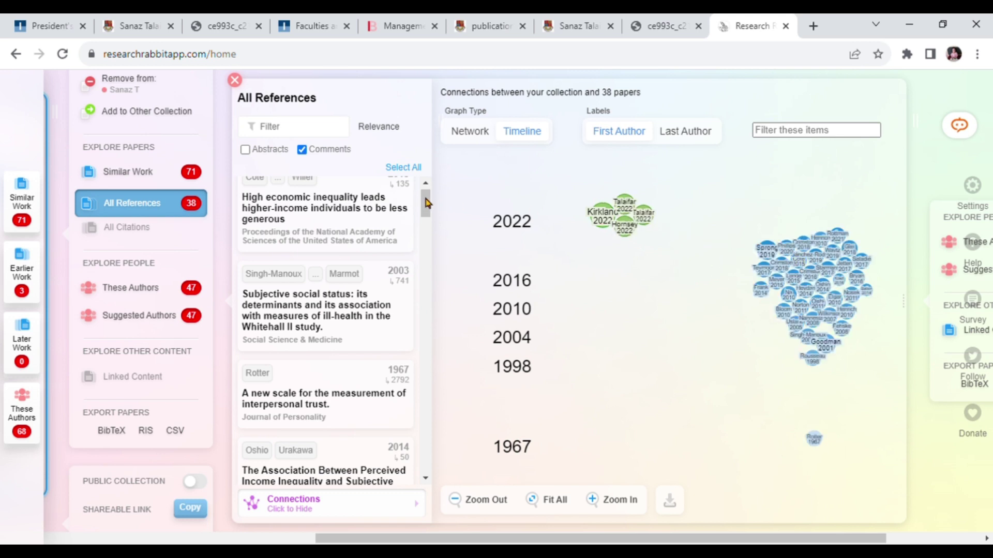
pyautogui.moveTo(426, 202); pyautogui.dragTo(427, 254)
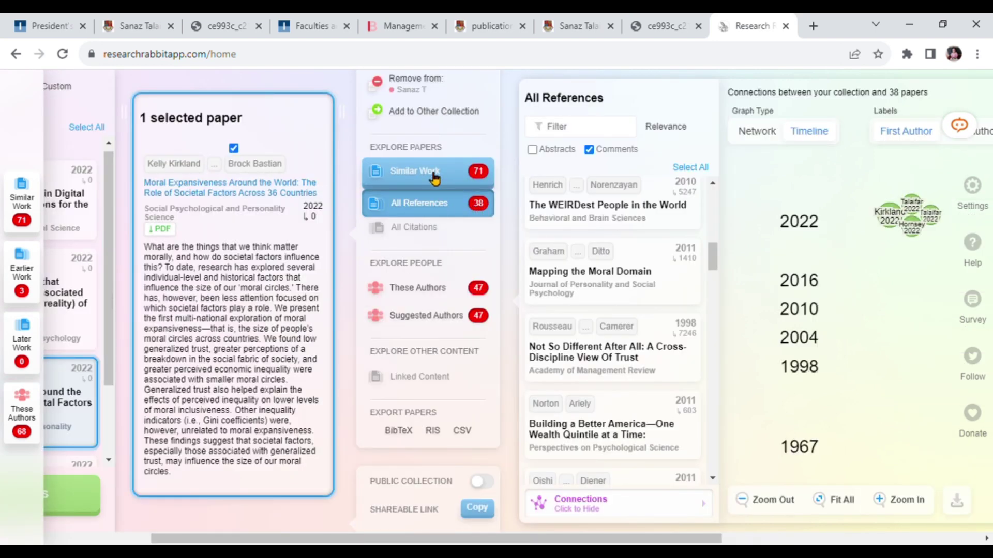
# Step: Display the similar work for the selected "Moral Expansiveness Around the World" paper and browse the list of related papers
pyautogui.click(434, 179)
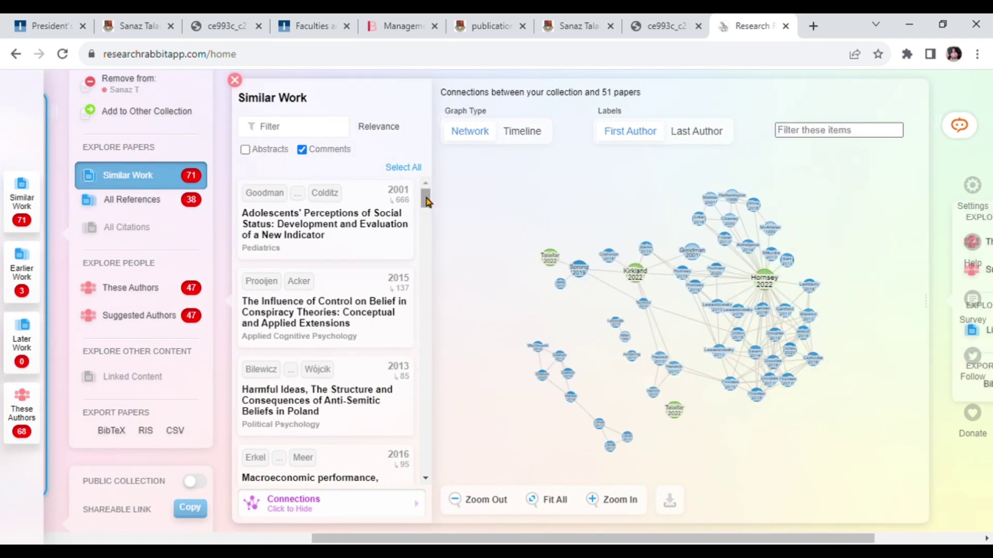
pyautogui.moveTo(426, 201)
pyautogui.mouseDown()
pyautogui.moveTo(427, 222)
pyautogui.moveTo(427, 195)
pyautogui.mouseUp()
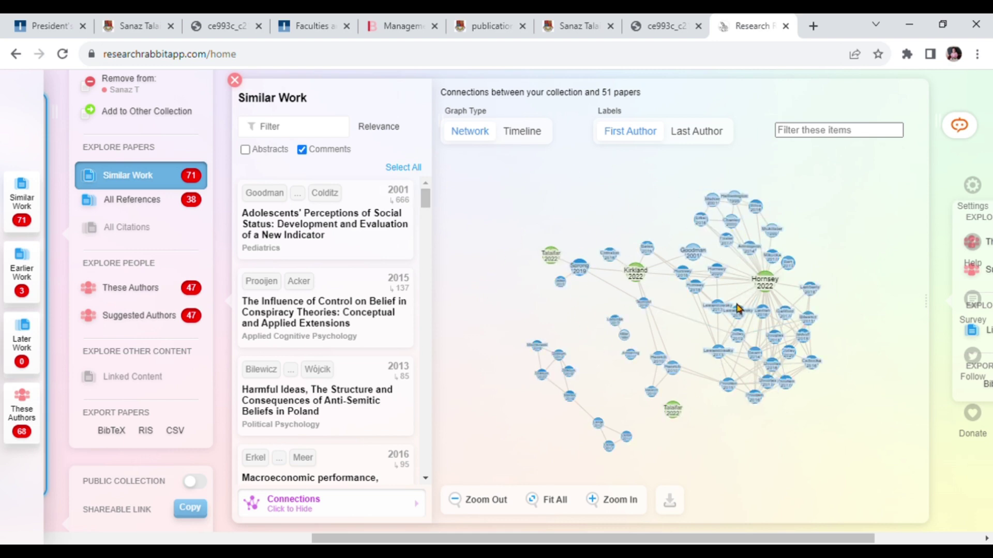
pyautogui.moveTo(425, 198); pyautogui.dragTo(425, 241)
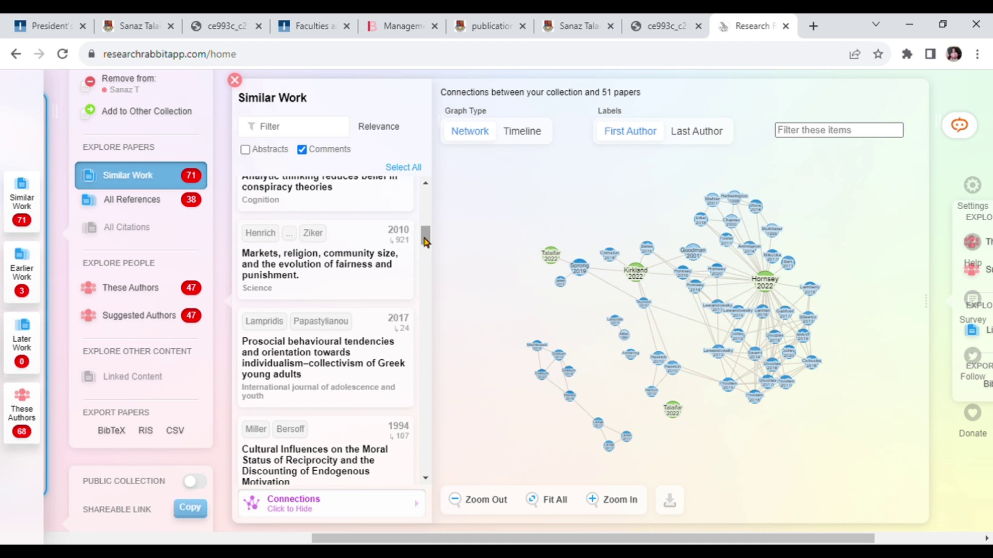